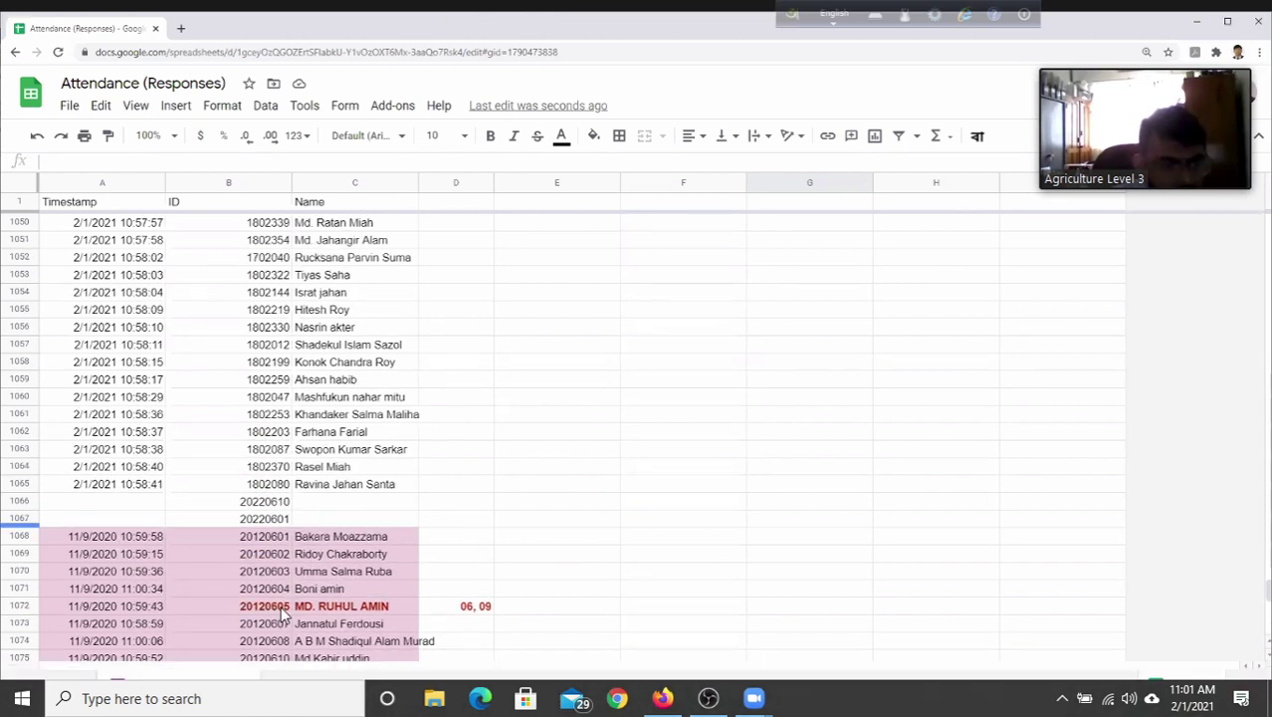
Insert two blank rows above the first entry of the pink-shaded block in the attendance sheet
click(19, 553)
right_click(20, 557)
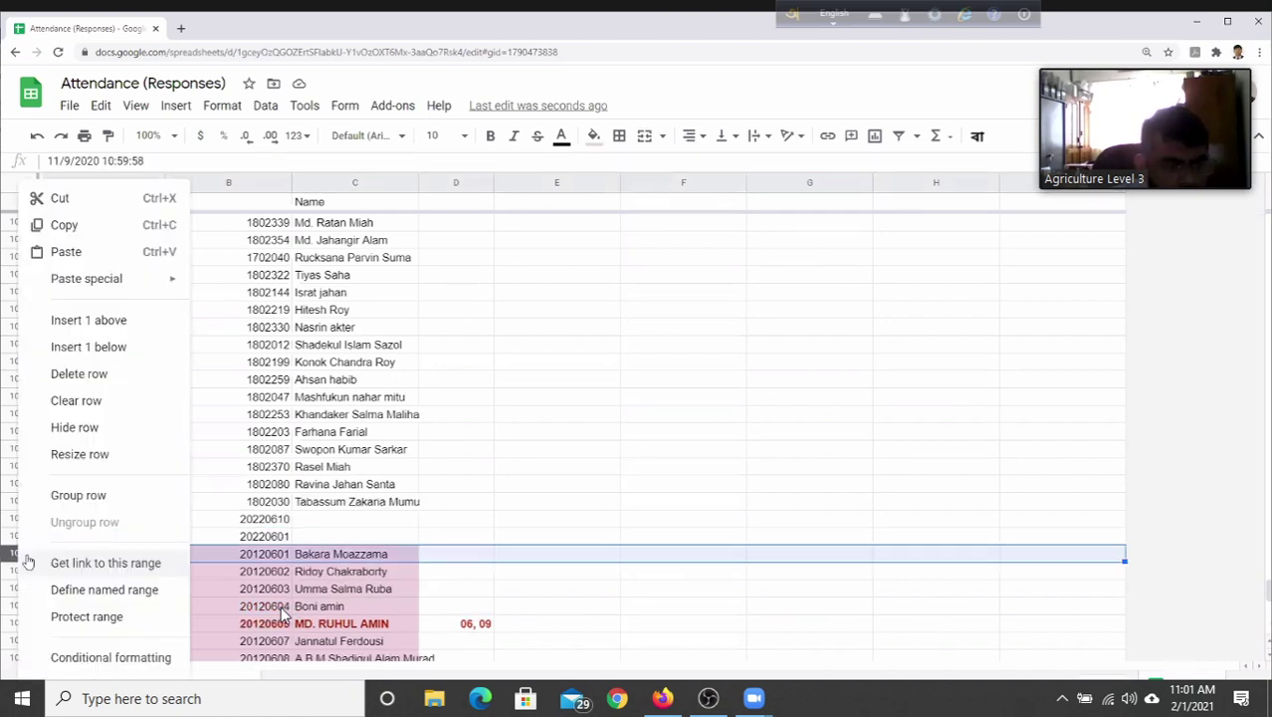
click(100, 322)
double_click(100, 326)
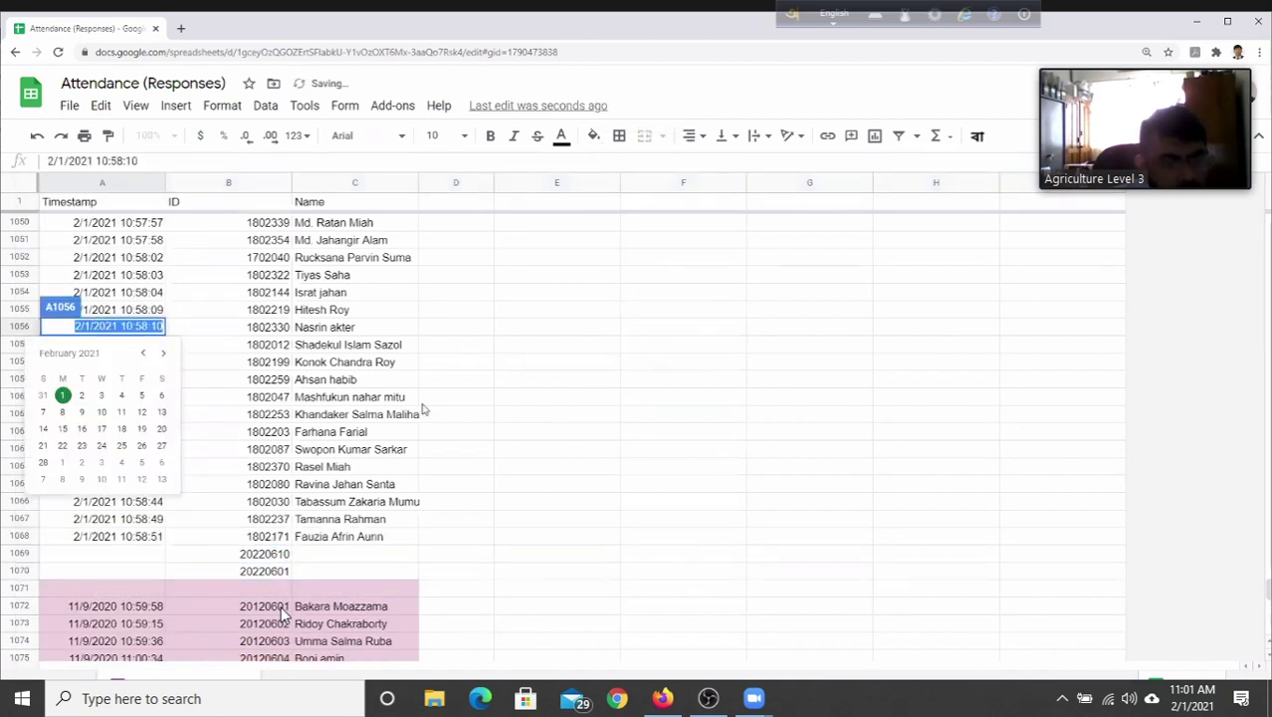
click(683, 414)
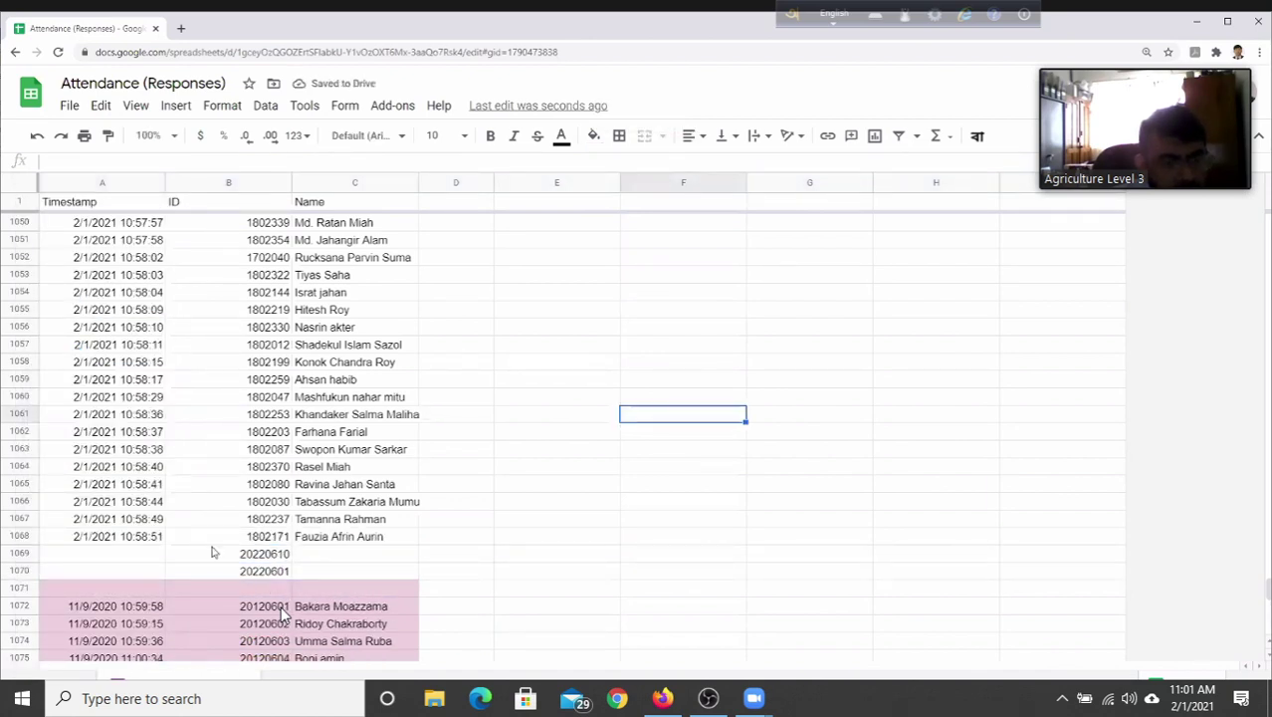
click(13, 589)
right_click(12, 588)
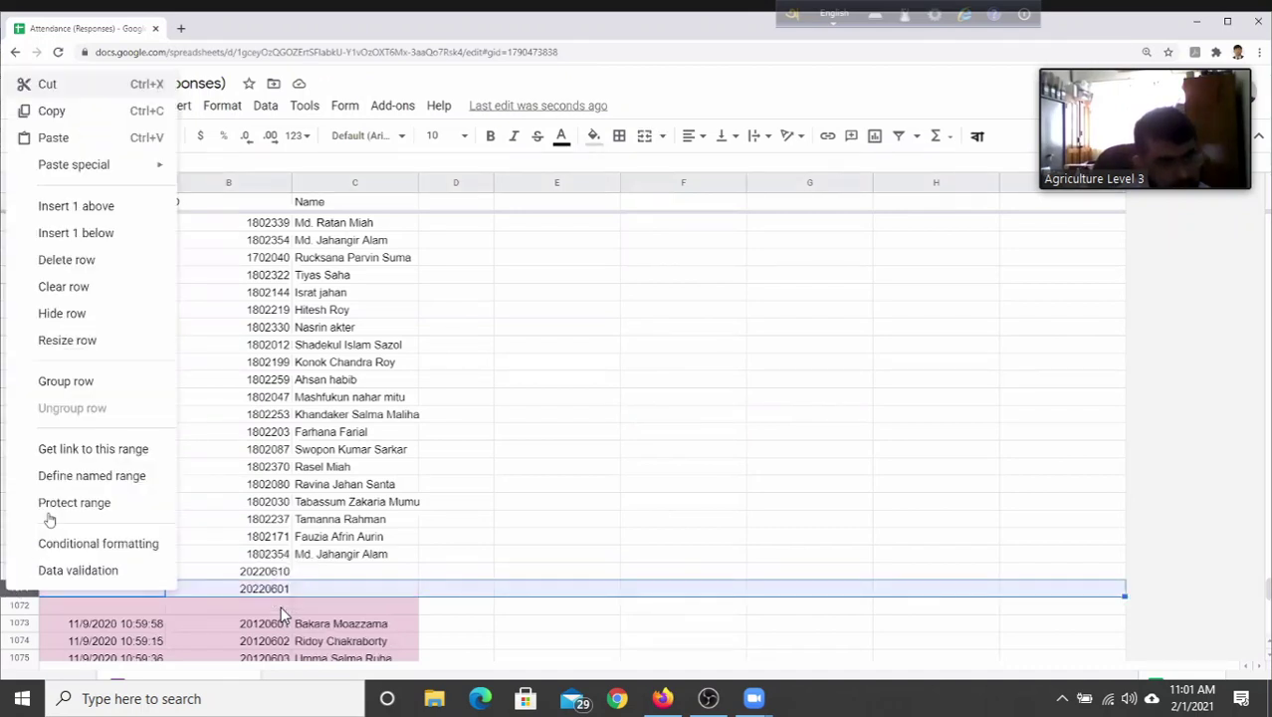
click(90, 209)
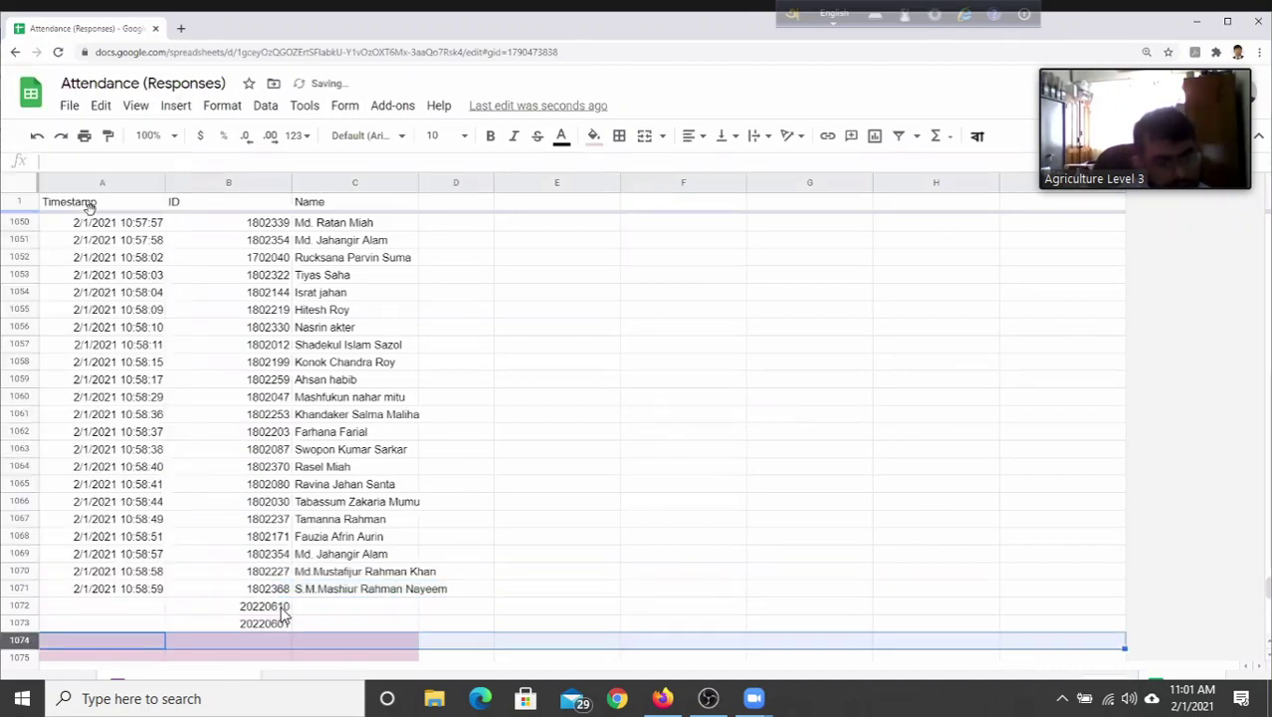
click(701, 508)
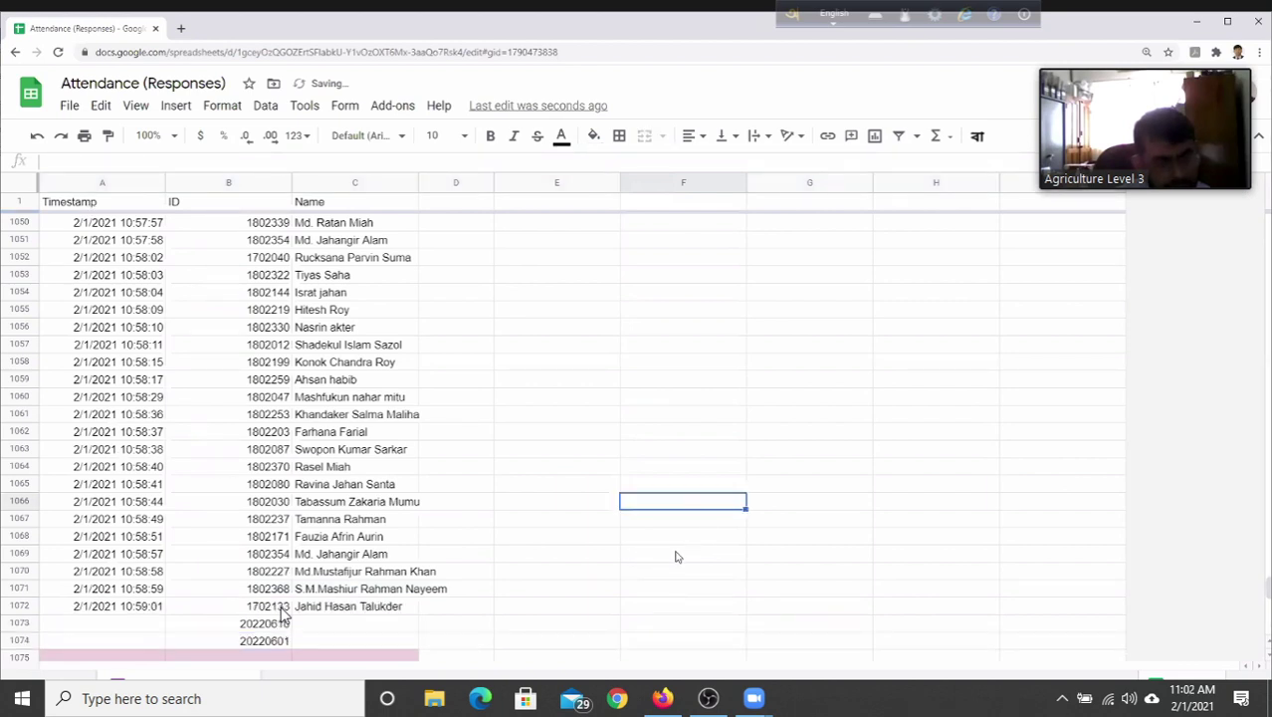
Insert two blank rows between the newest 2/1/2021 response and the two ID-only rows above the pink block
scroll(718, 565, down, 1)
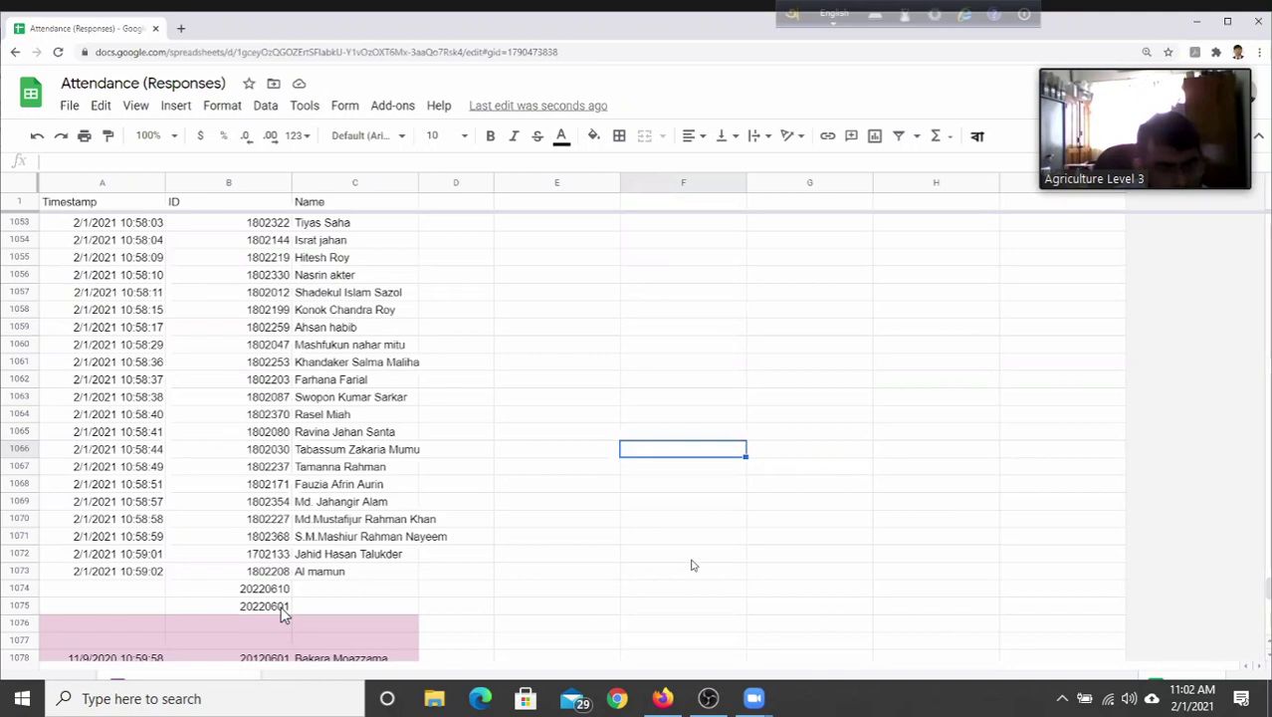
click(12, 588)
right_click(10, 588)
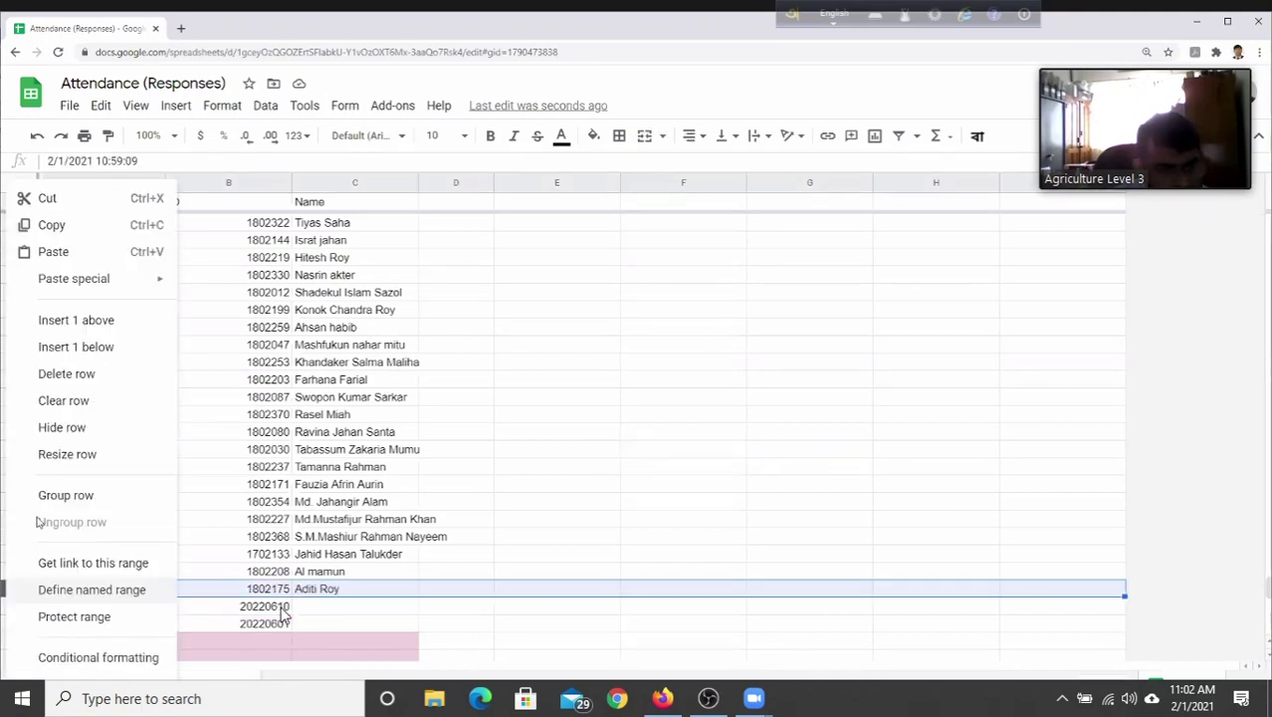
click(70, 331)
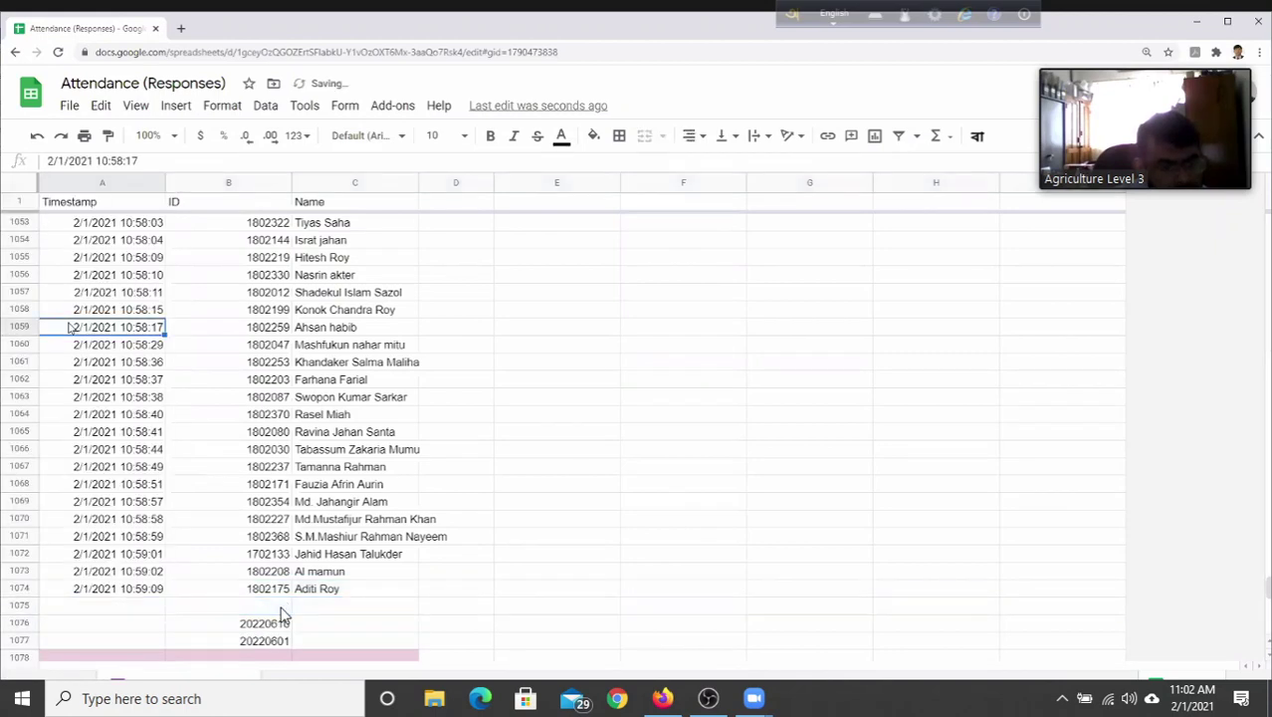
click(18, 604)
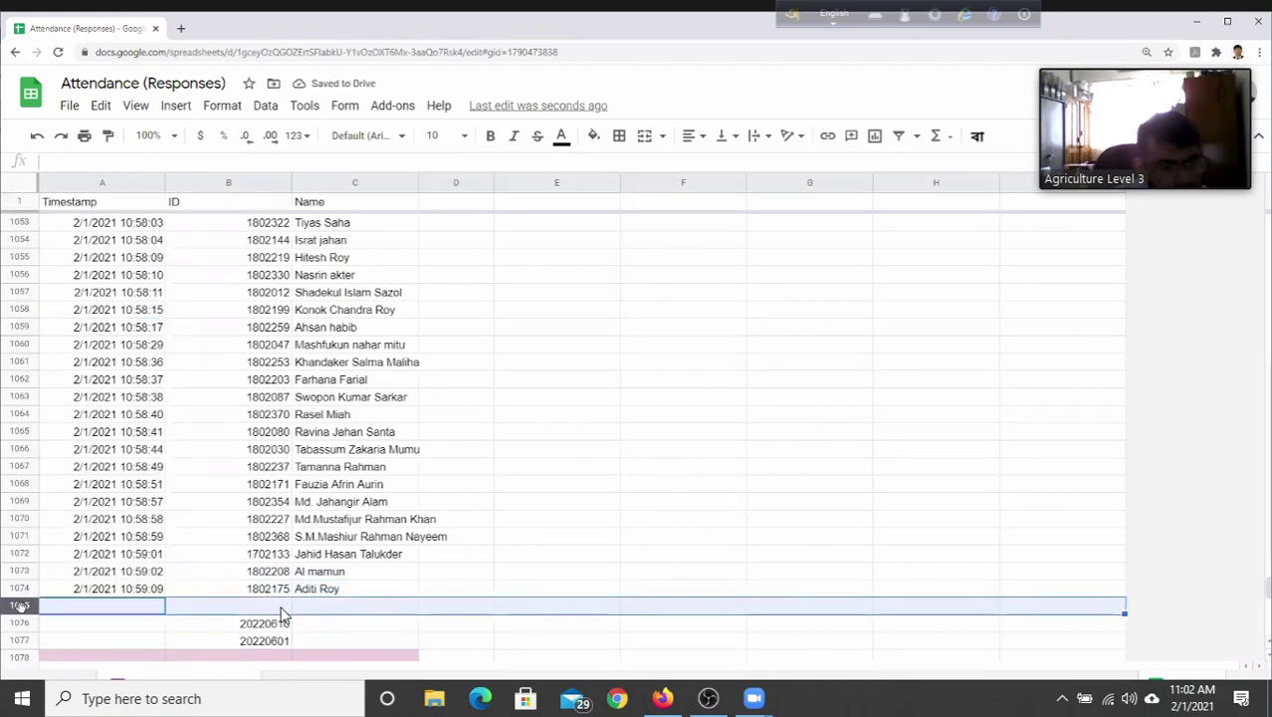
right_click(17, 604)
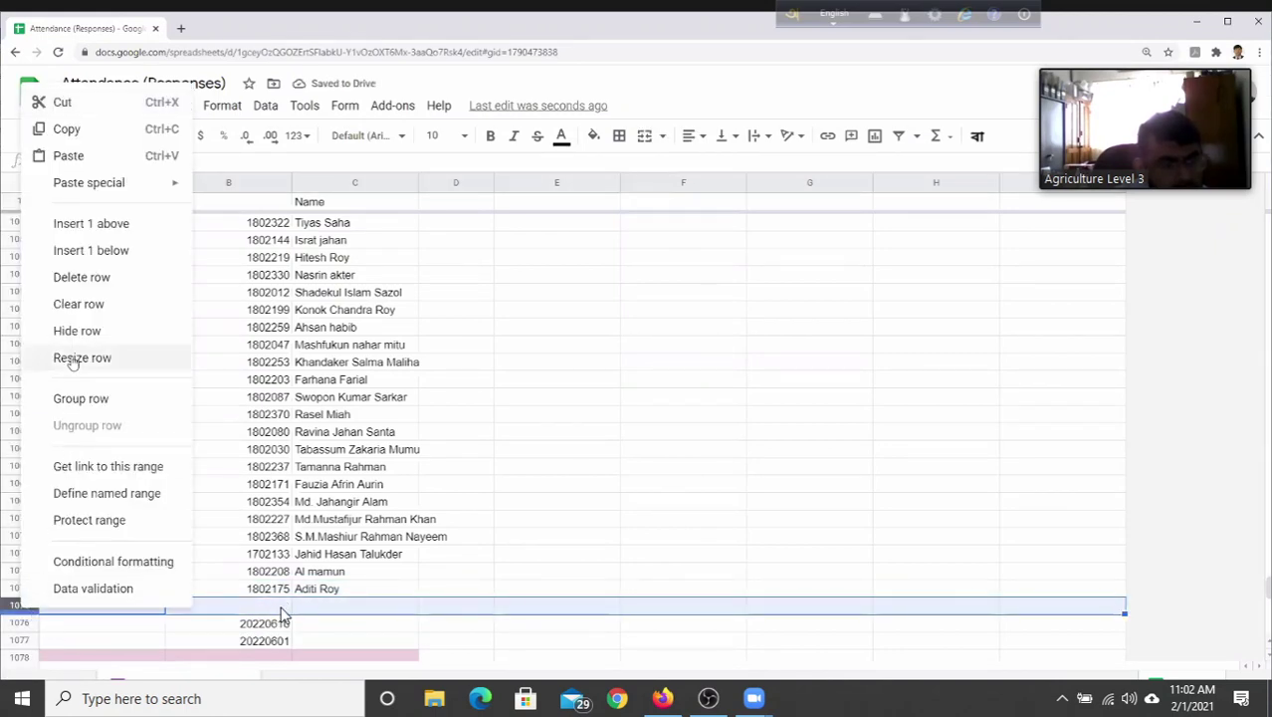
click(80, 224)
click(681, 490)
scroll(706, 511, down, 1)
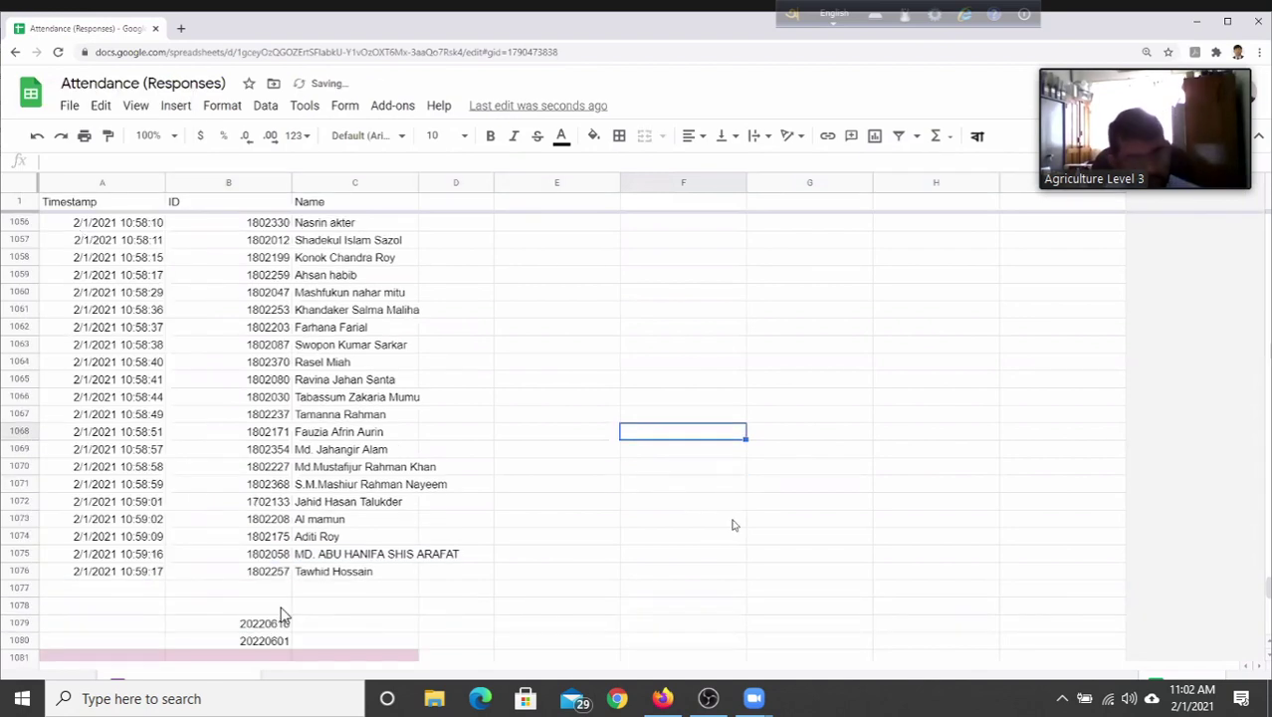
Insert two more blank rows directly below the newest 2/1/2021 response
scroll(733, 525, down, 3)
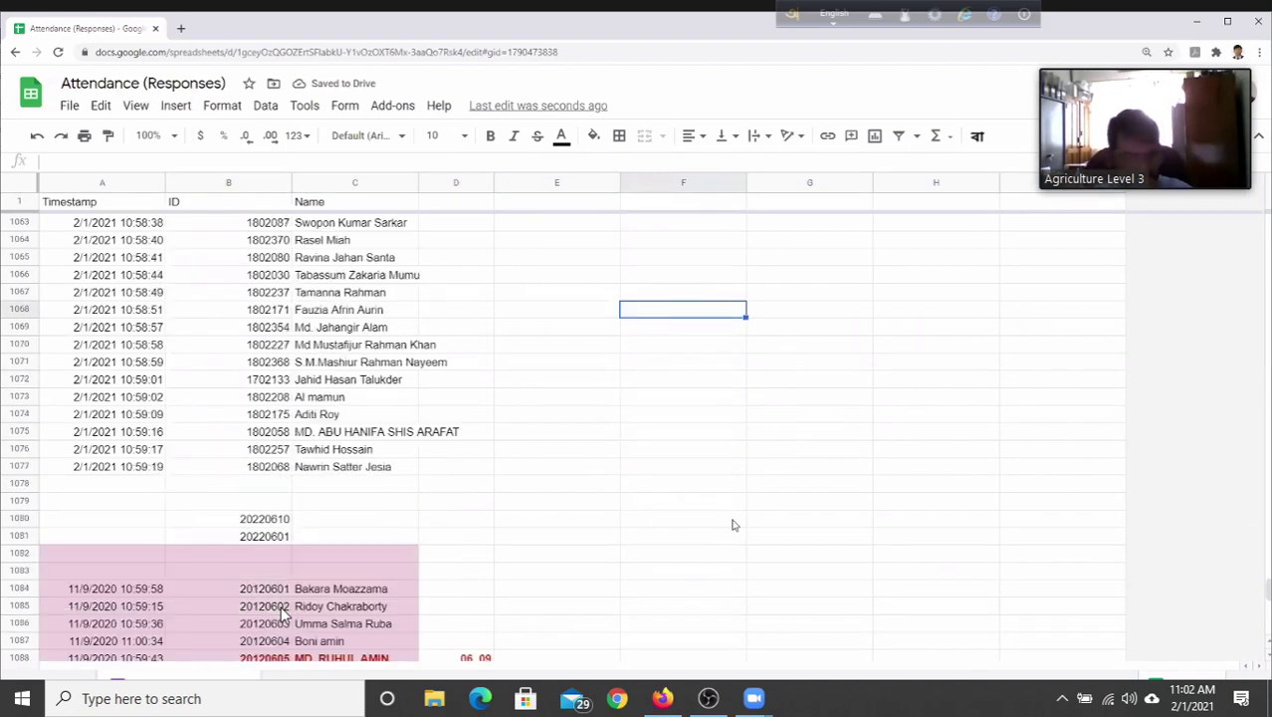
scroll(732, 525, down, 1)
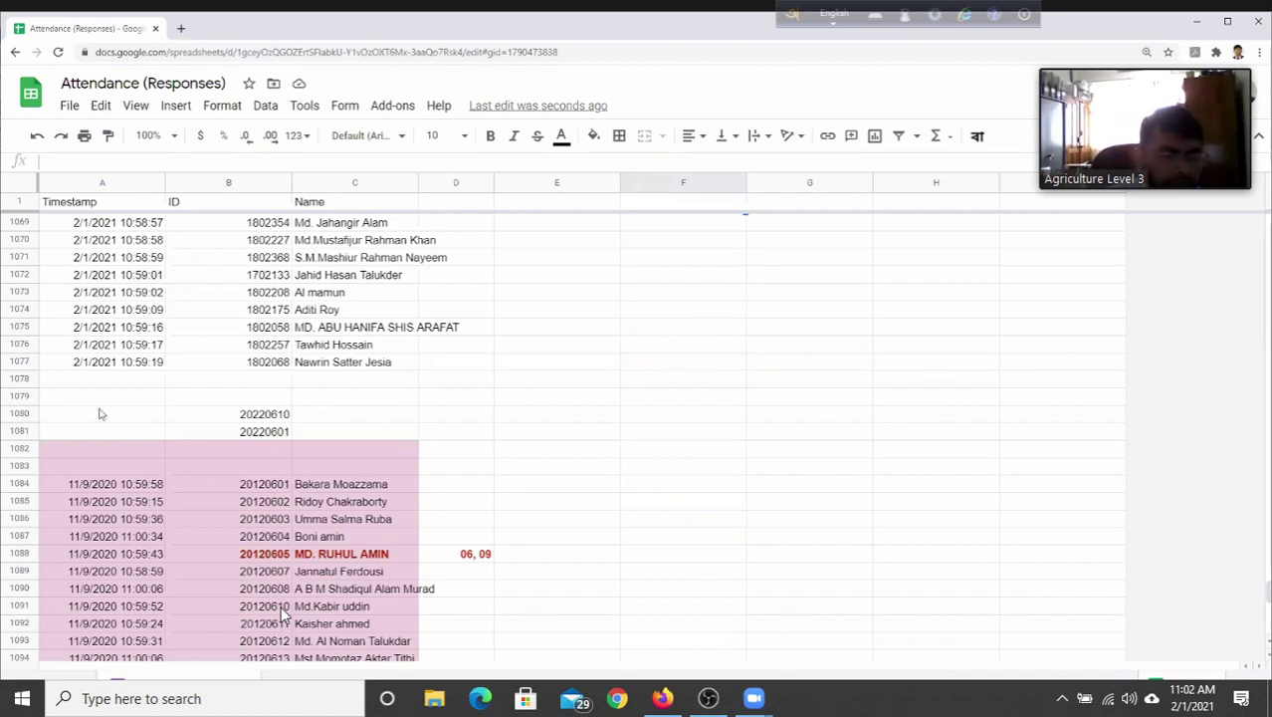
click(18, 379)
right_click(18, 379)
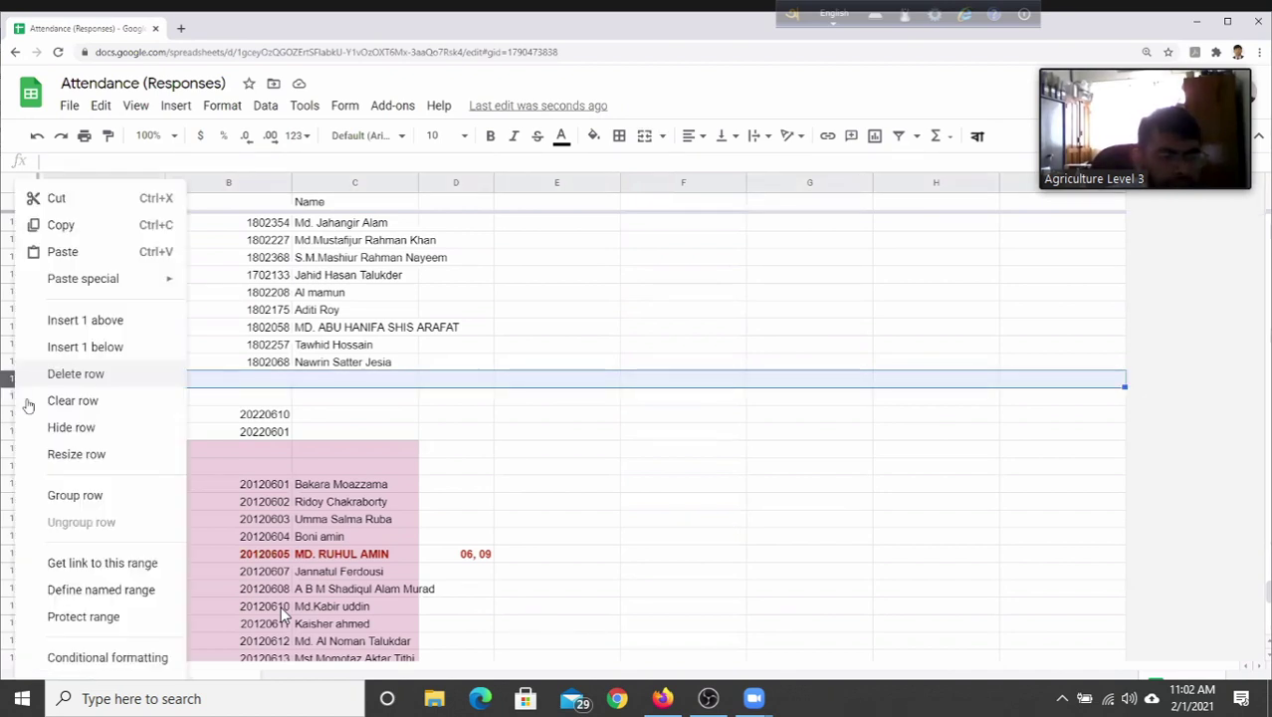
click(85, 319)
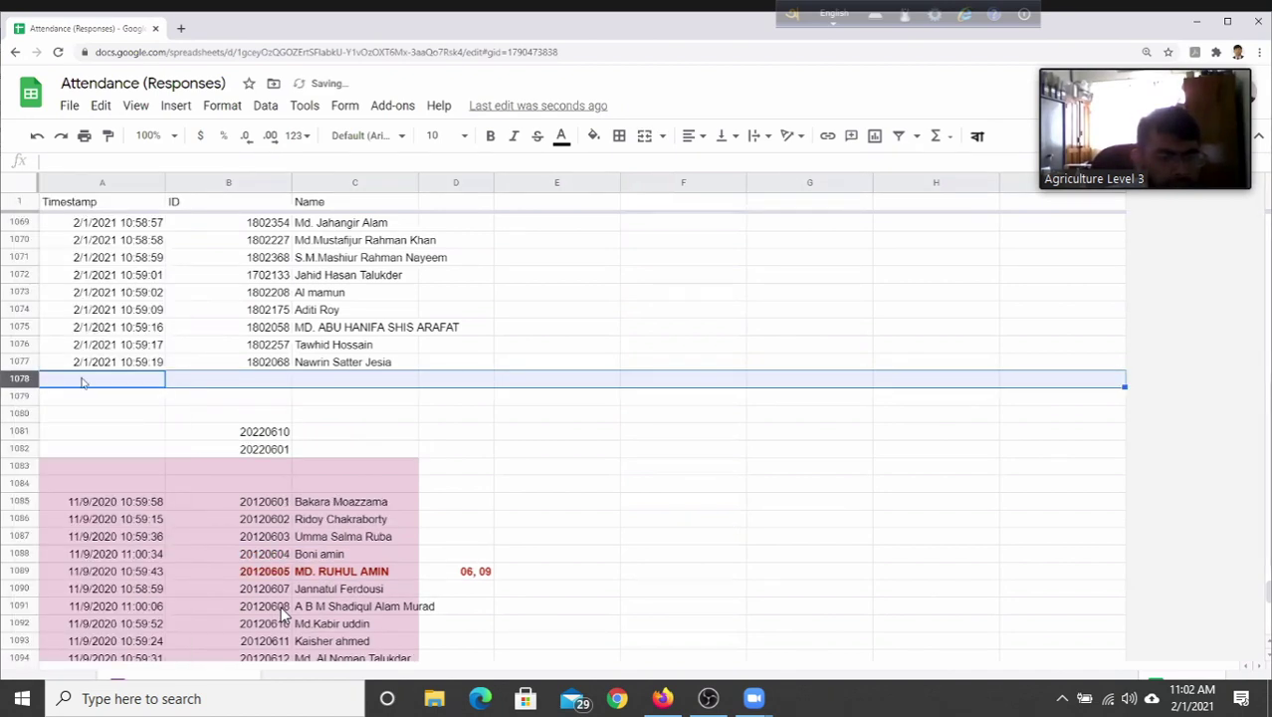
right_click(14, 379)
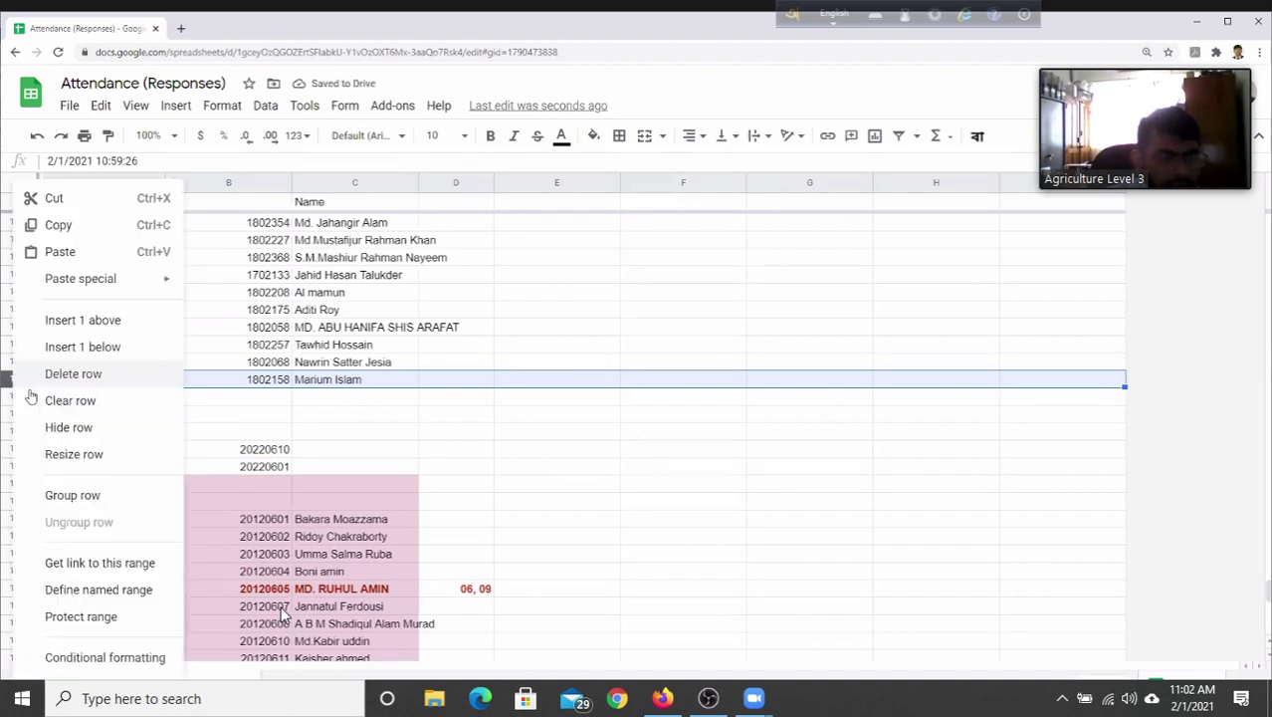
click(82, 319)
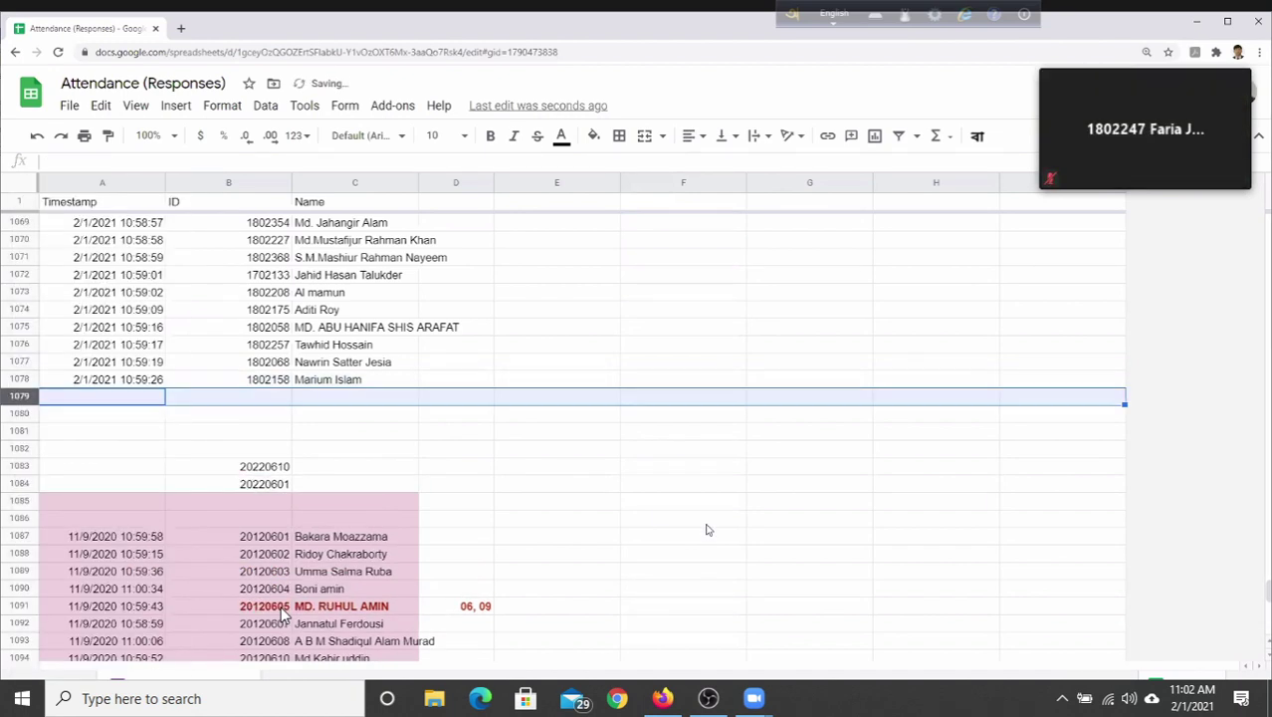
click(659, 514)
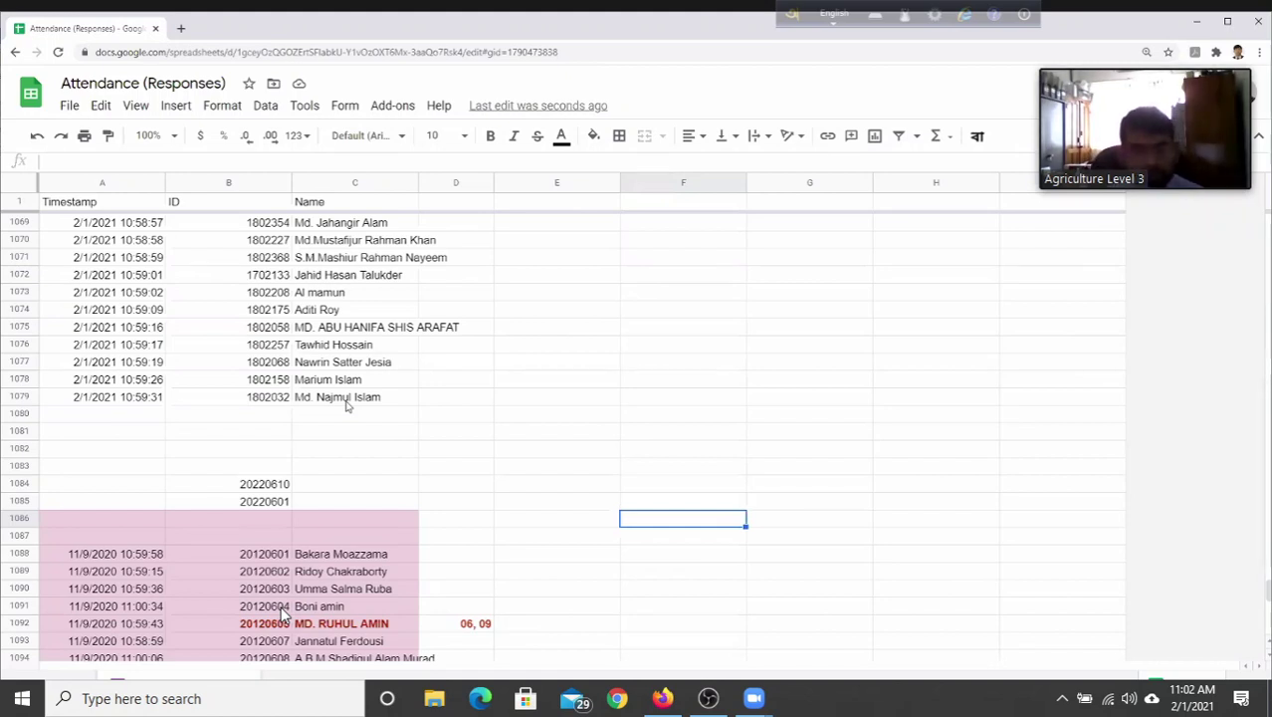
Review the unshaded 2/1/2021 attendance responses, from the newest entries back up to the yellow-shaded rows
scroll(346, 403, up, 1)
scroll(281, 614, up, 3)
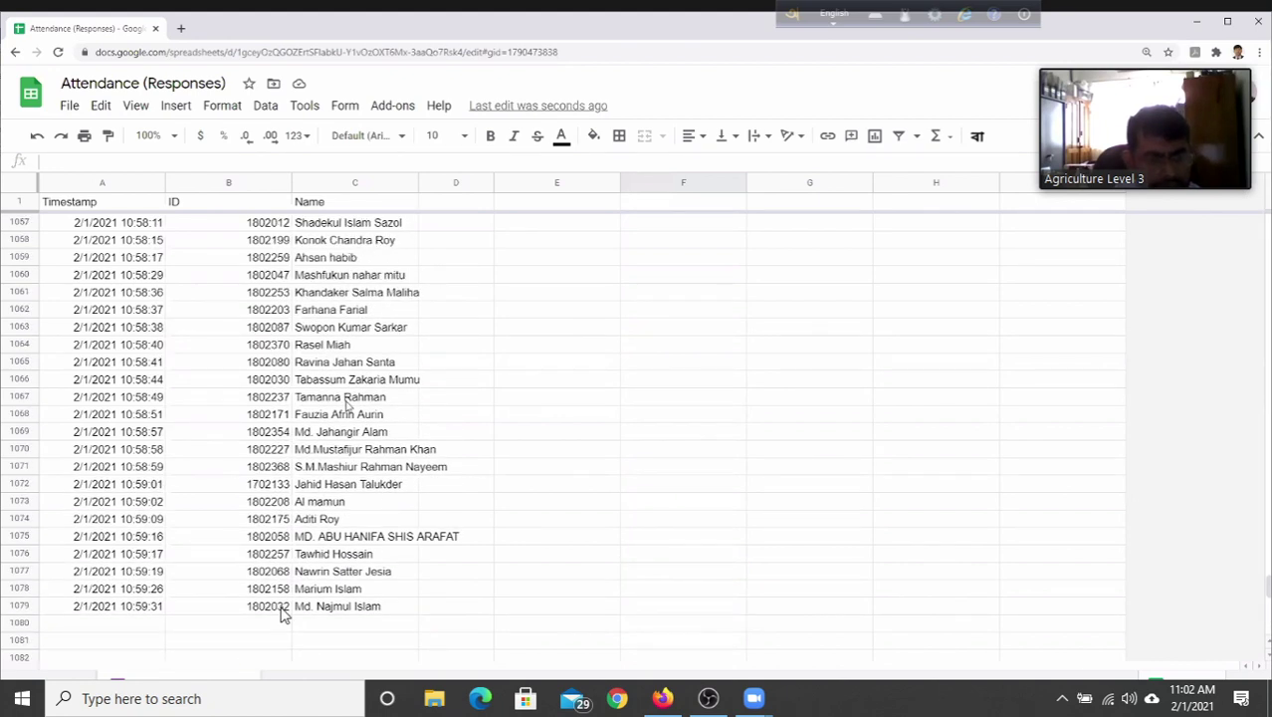
click(370, 614)
click(722, 466)
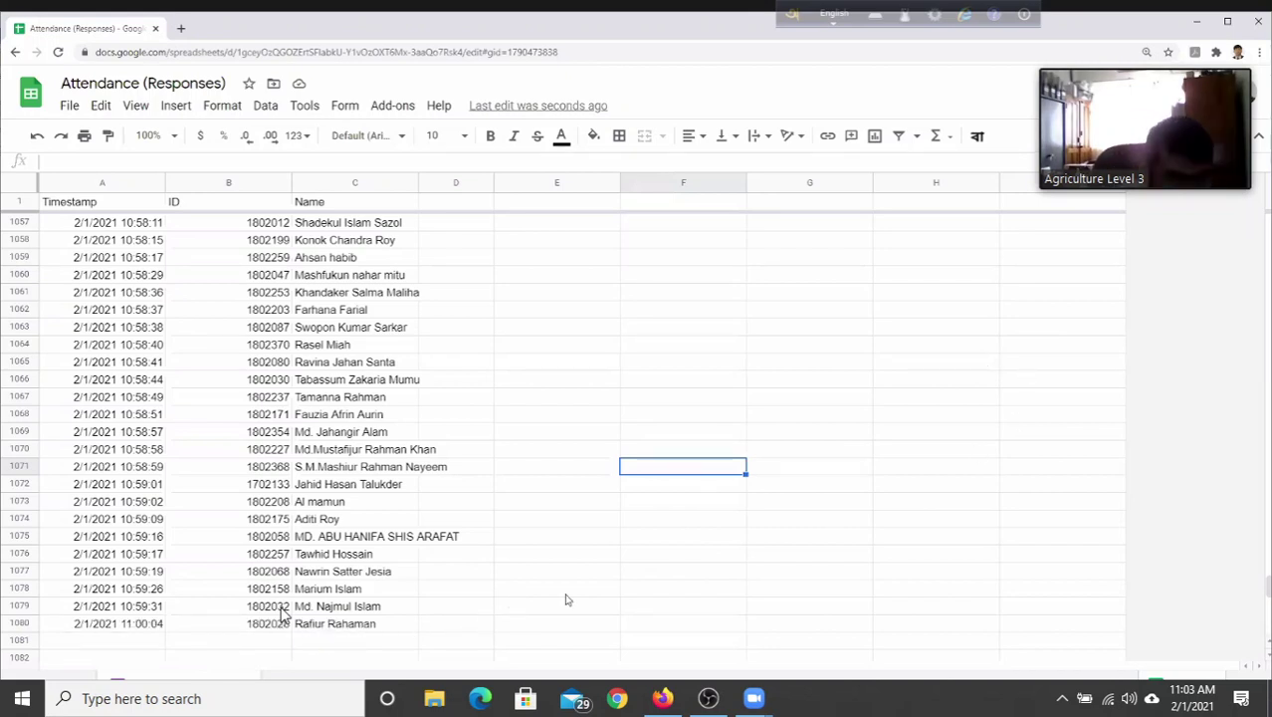
scroll(565, 597, down, 1)
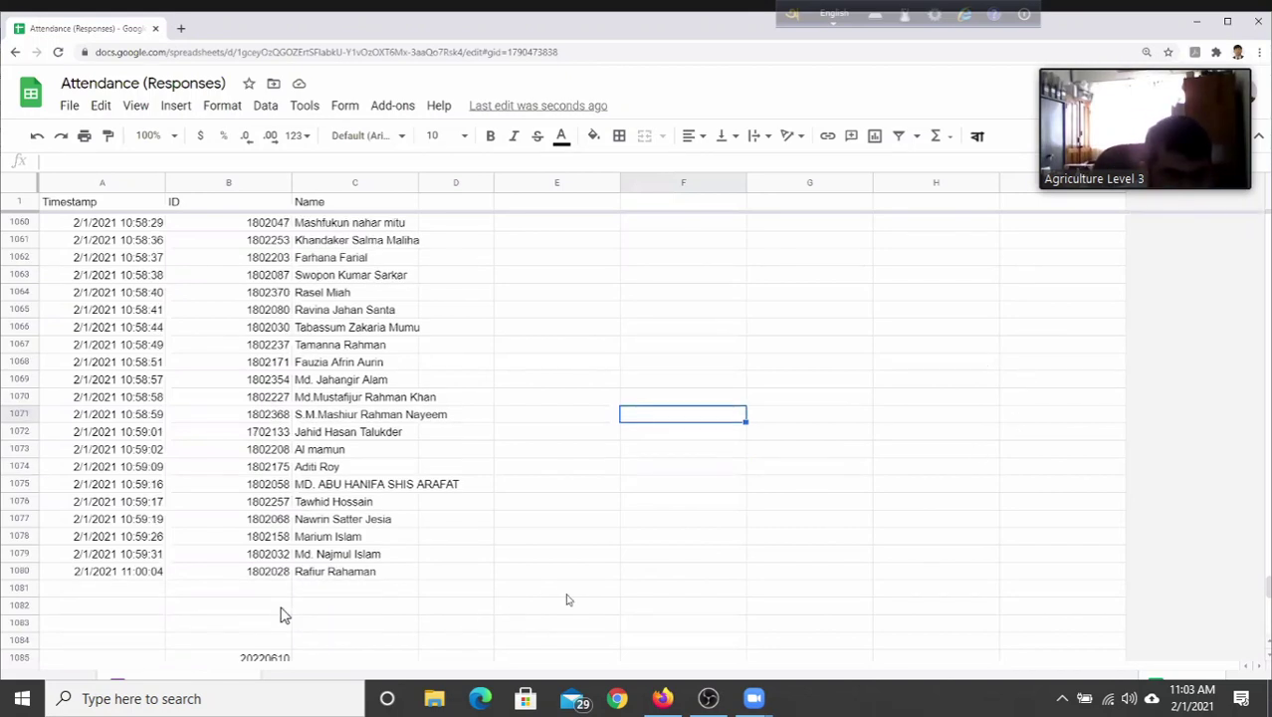
click(326, 575)
click(633, 537)
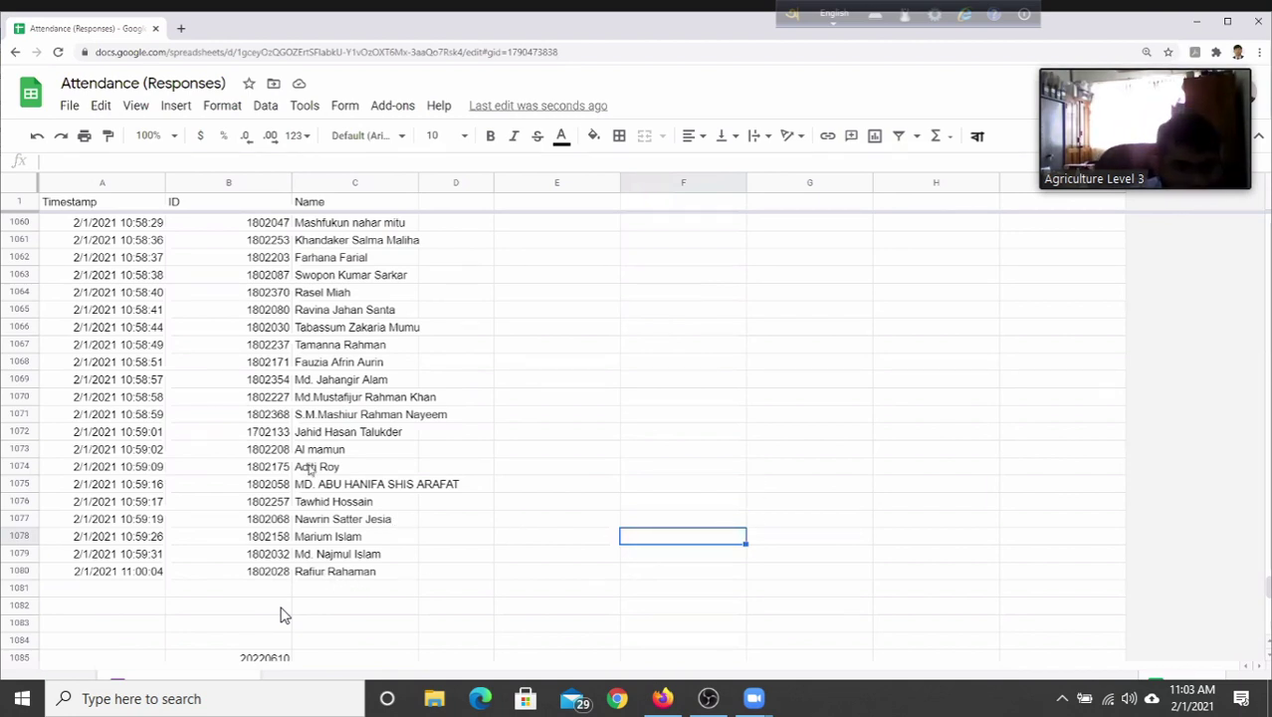
scroll(281, 614, up, 8)
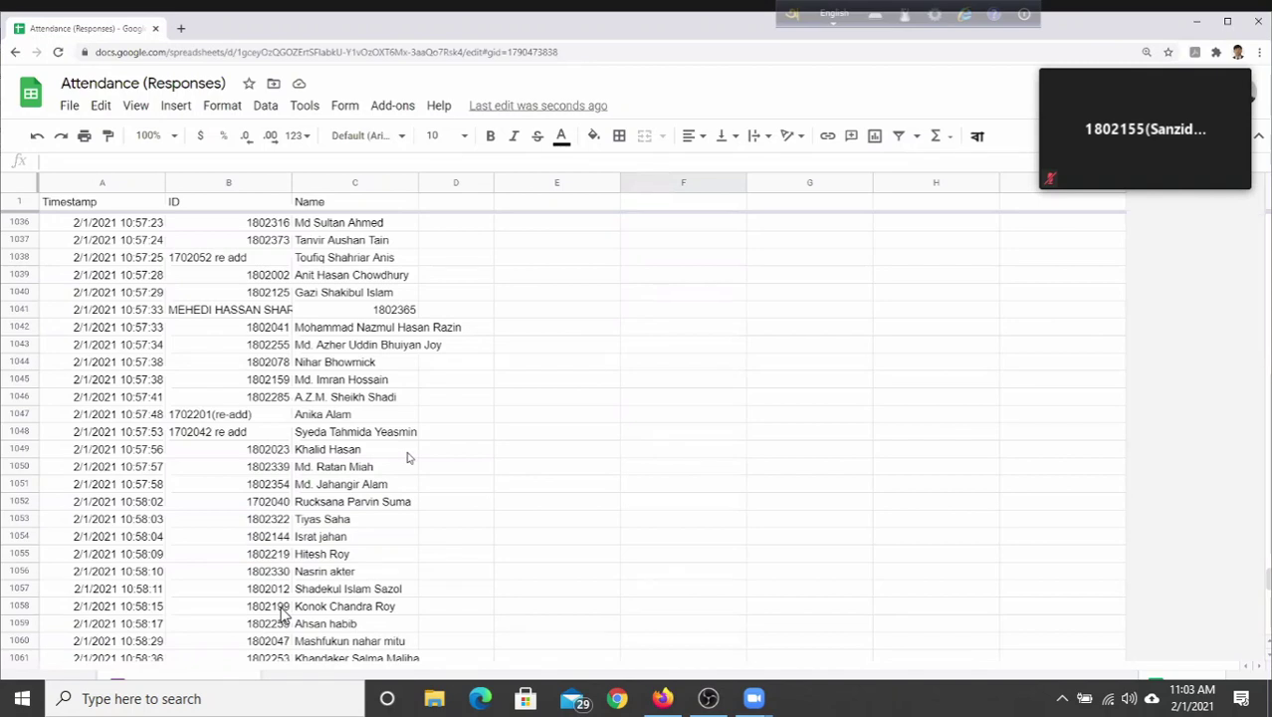
scroll(410, 454, down, 1)
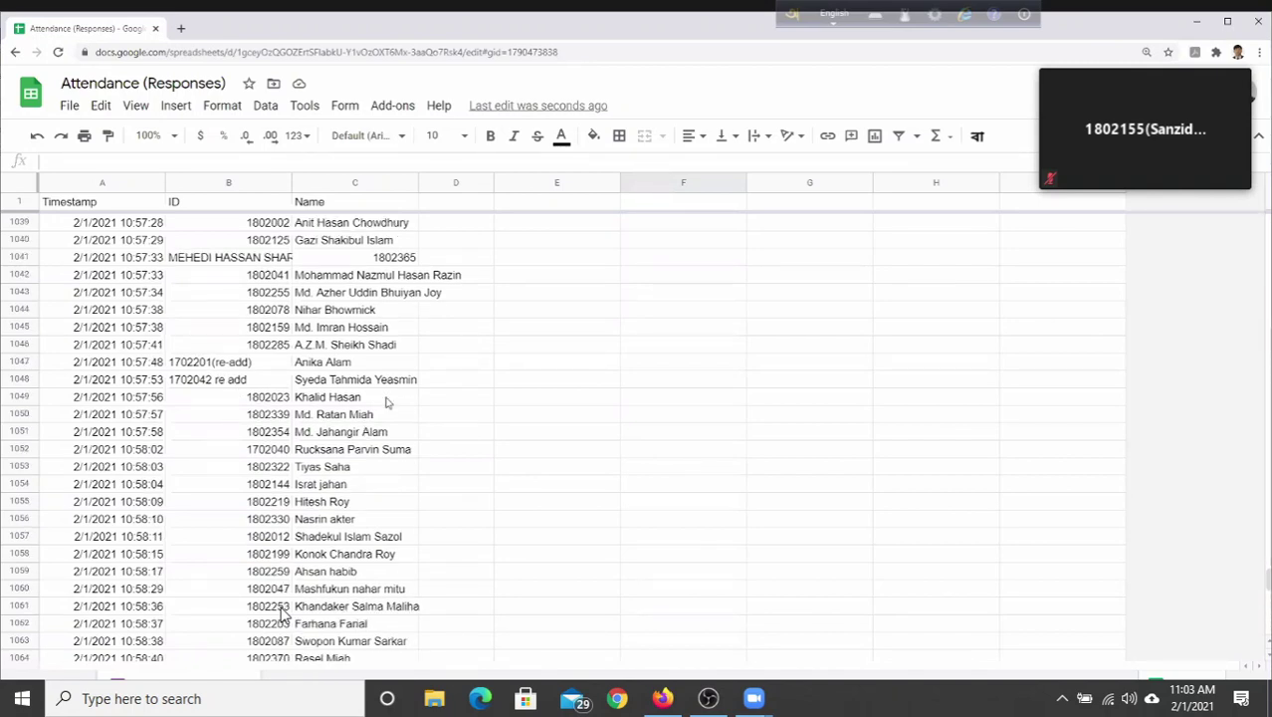
scroll(388, 402, down, 2)
scroll(388, 402, up, 3)
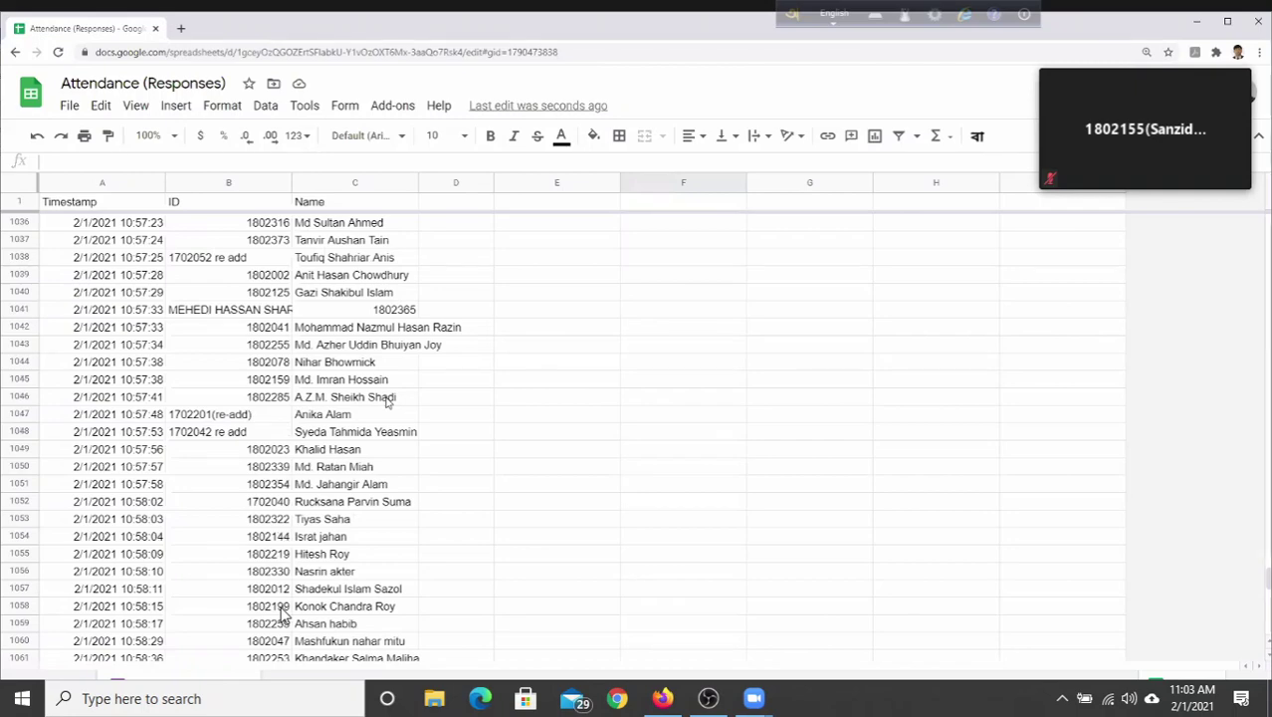
scroll(389, 402, up, 4)
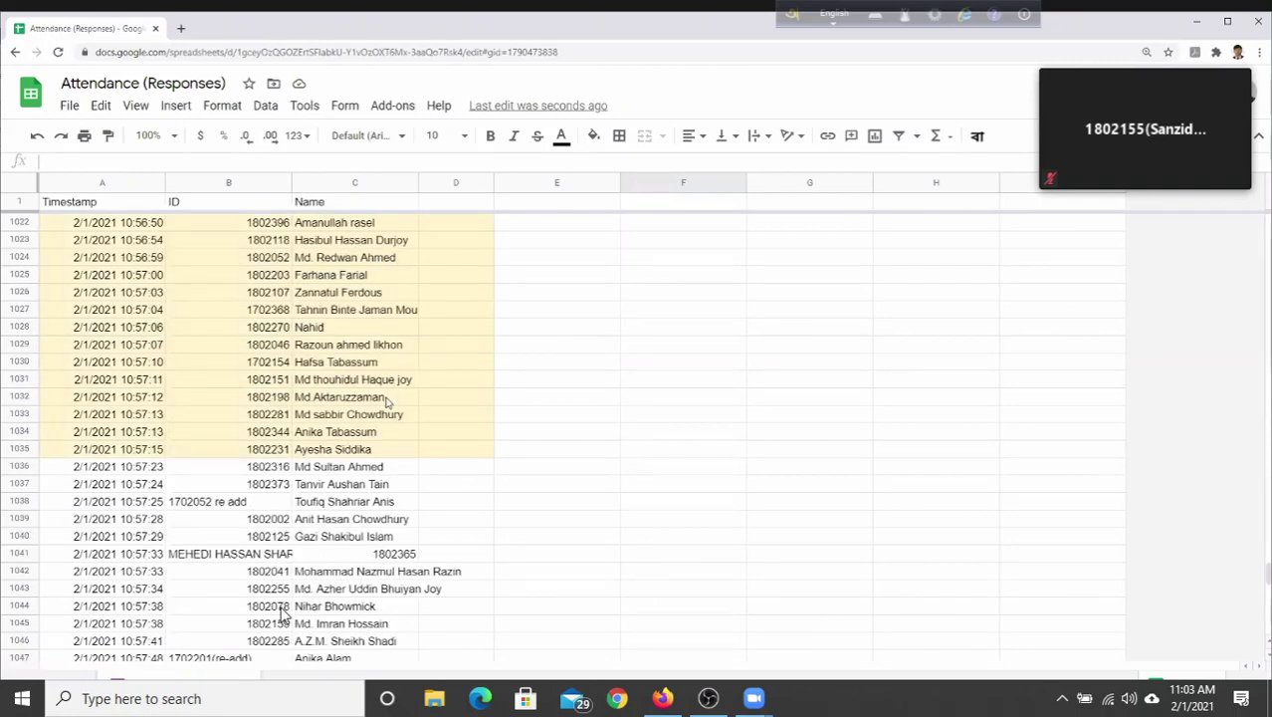
Shade the range A1036:D1086, from the first unshaded response through the blank rows, with a light yellow fill
scroll(387, 401, down, 1)
scroll(386, 401, up, 1)
drag(60, 467, 393, 642)
key(shift+Right)
key(shift+Down)
key(shift+Down)
key(shift+Down)
key(shift+Down)
key(shift+Down)
key(shift+Down)
key(shift+Down)
key(shift+Down)
key(shift+Down)
key(shift+Down)
key(shift+Down)
key(shift+Down)
key(shift+Down)
key(shift+Down)
key(shift+Down)
key(shift+Down)
key(shift+Down)
key(shift+Down)
key(shift+Down)
key(shift+Down)
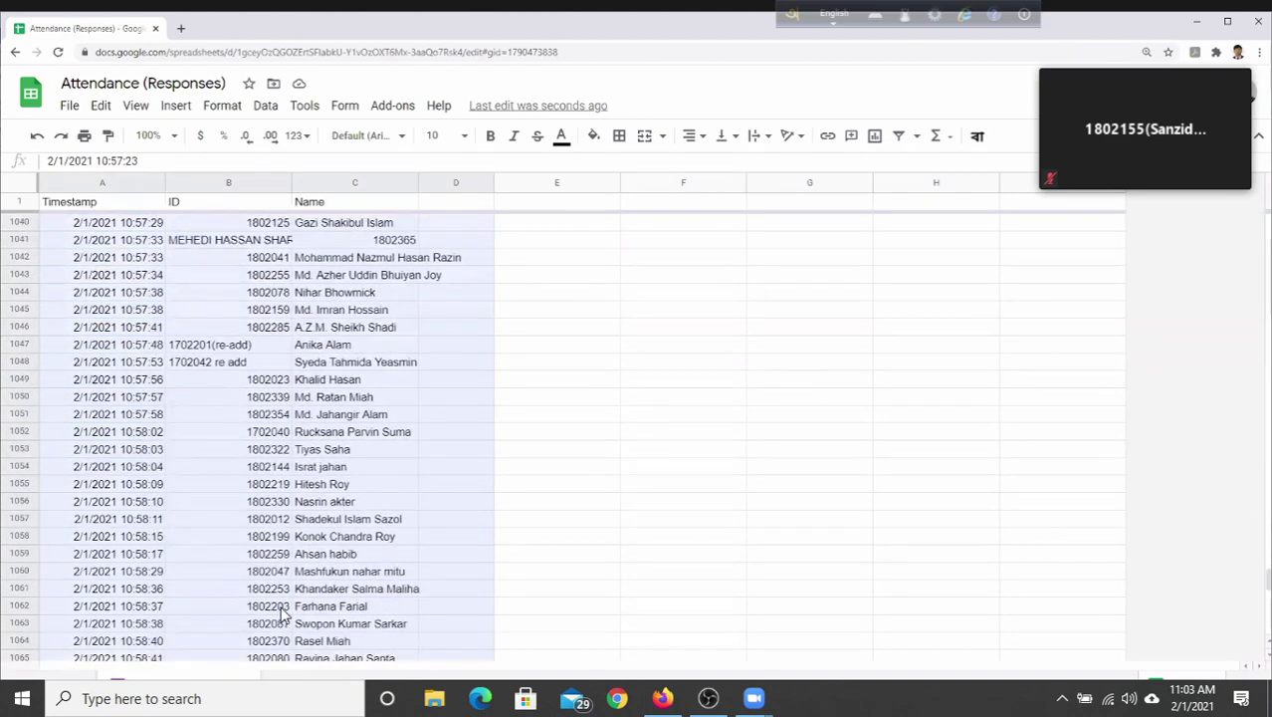
drag(282, 614, 458, 554)
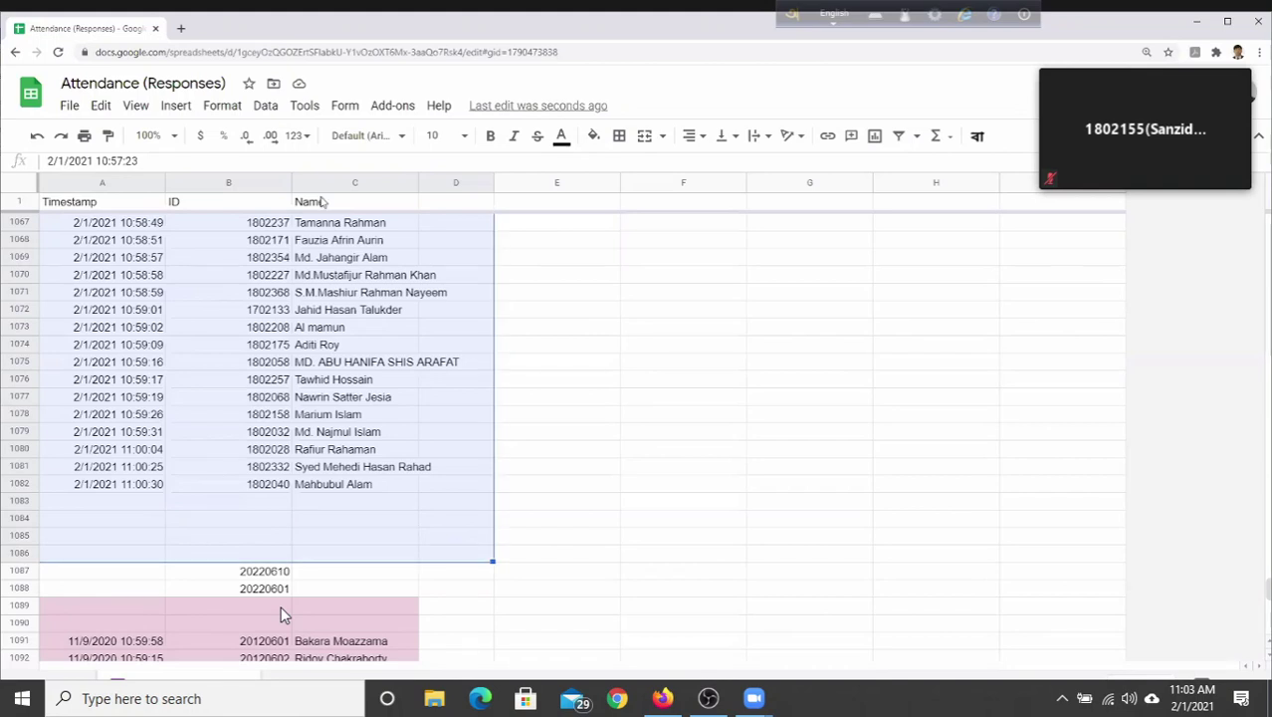
click(595, 136)
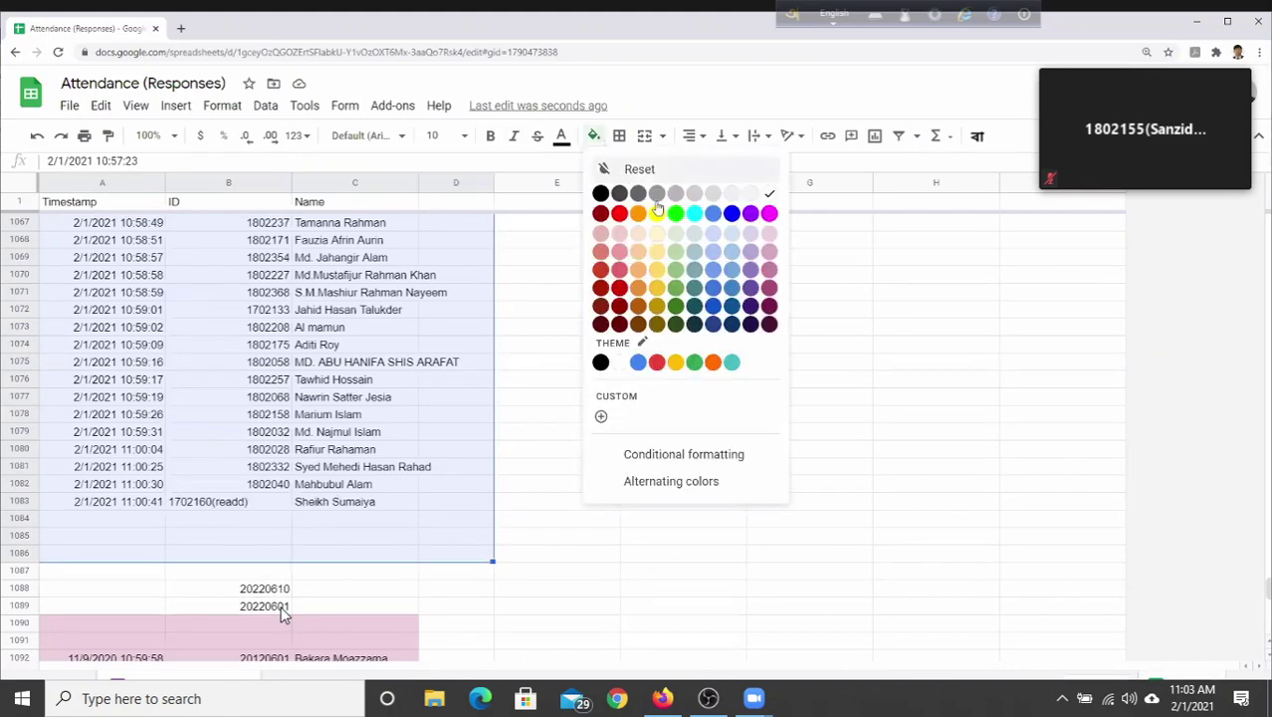
click(657, 269)
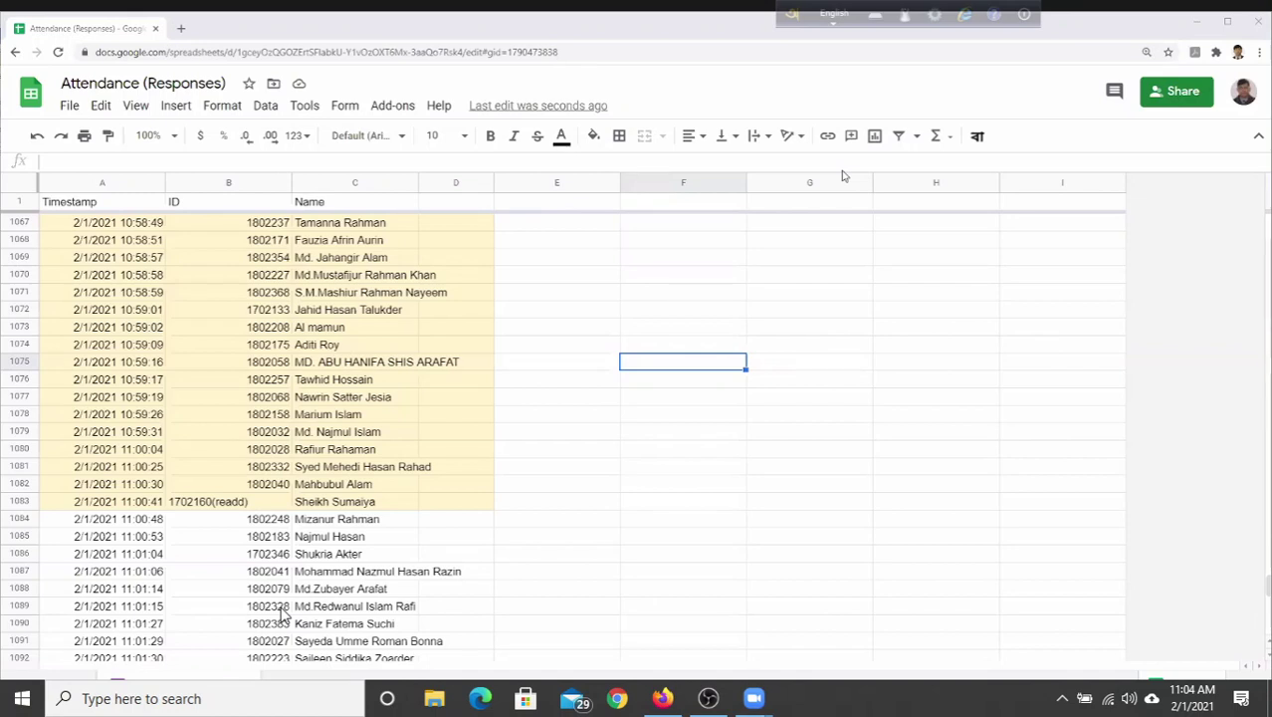
Shade the newly arrived responses in A1084:D1094 with the same light yellow fill
scroll(510, 254, down, 2)
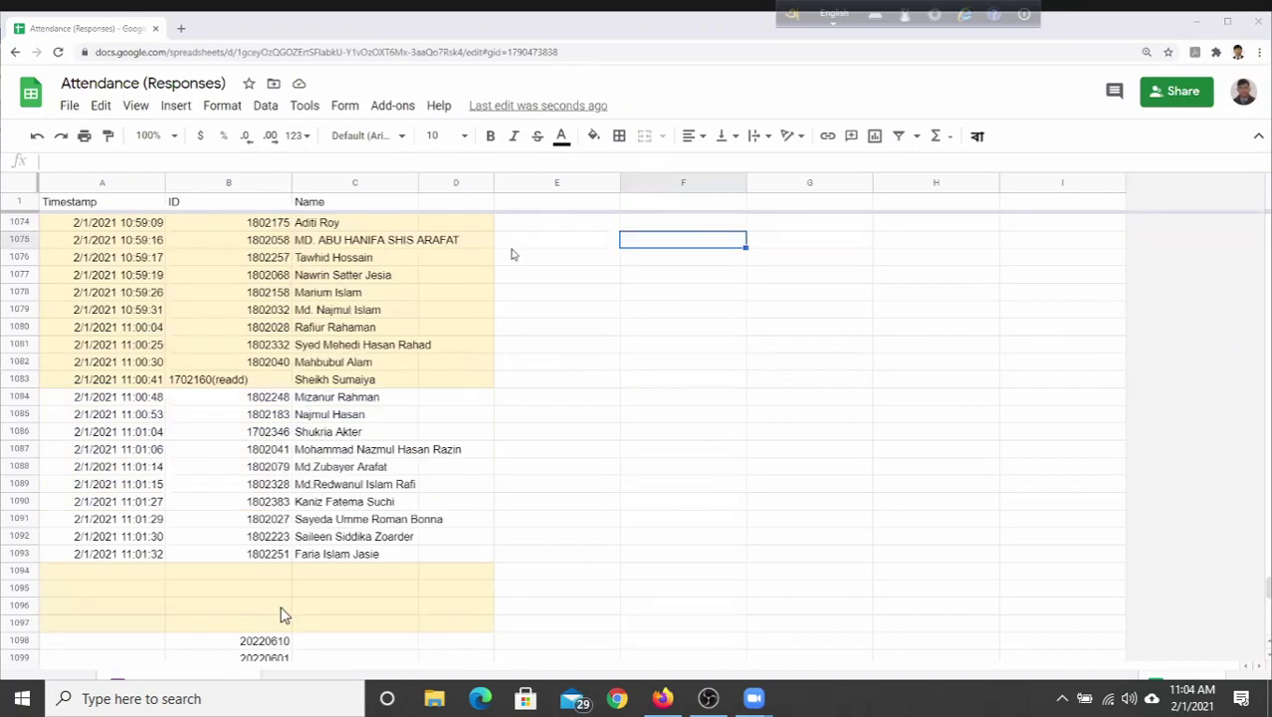
scroll(86, 335, down, 1)
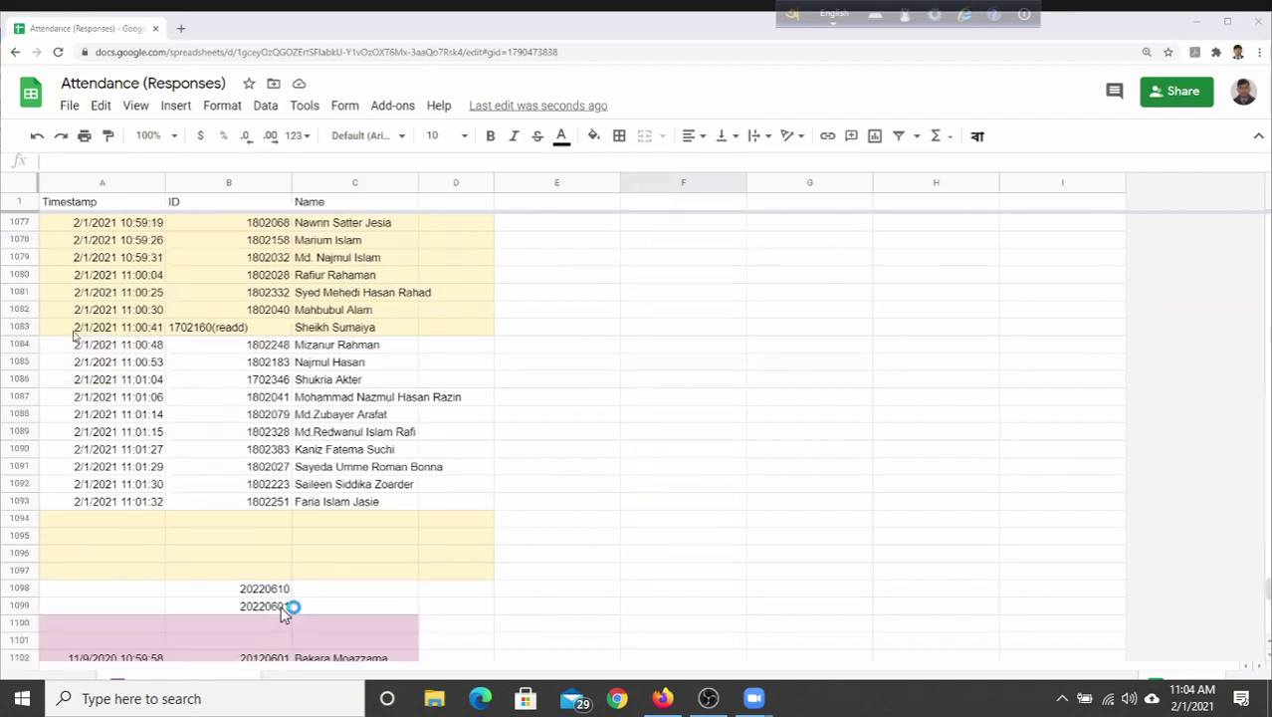
drag(68, 348, 458, 522)
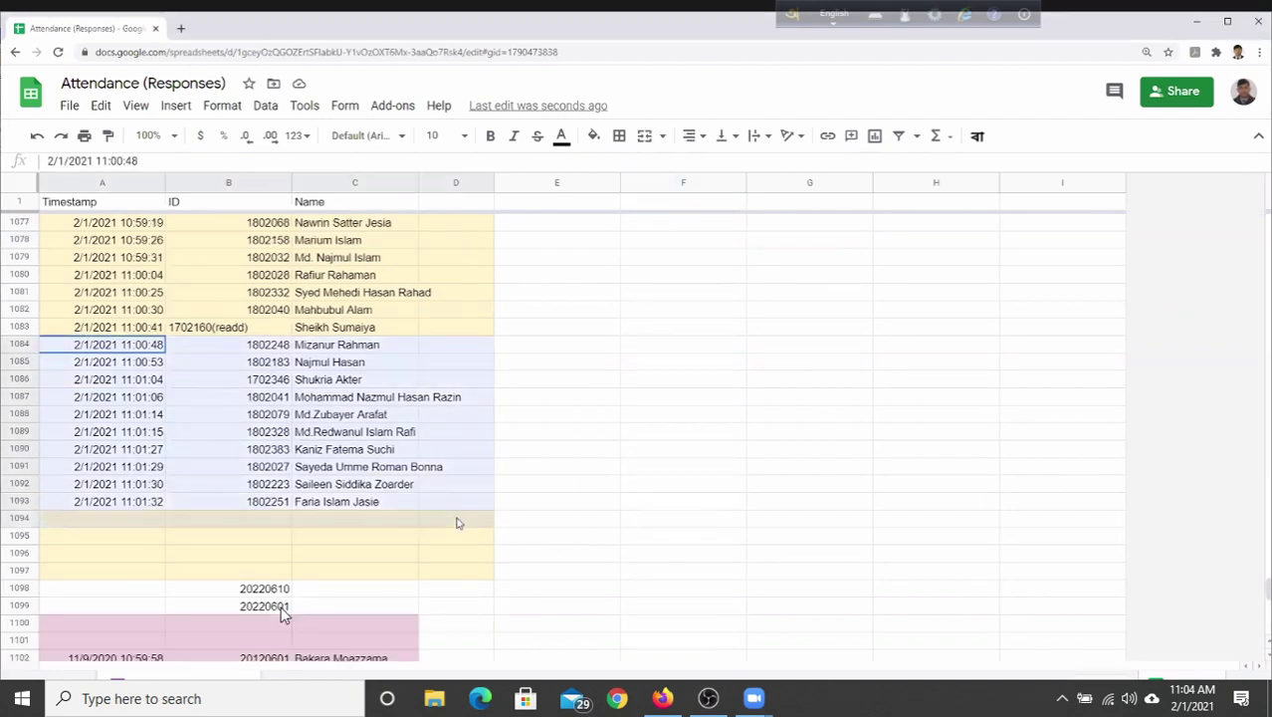
click(594, 135)
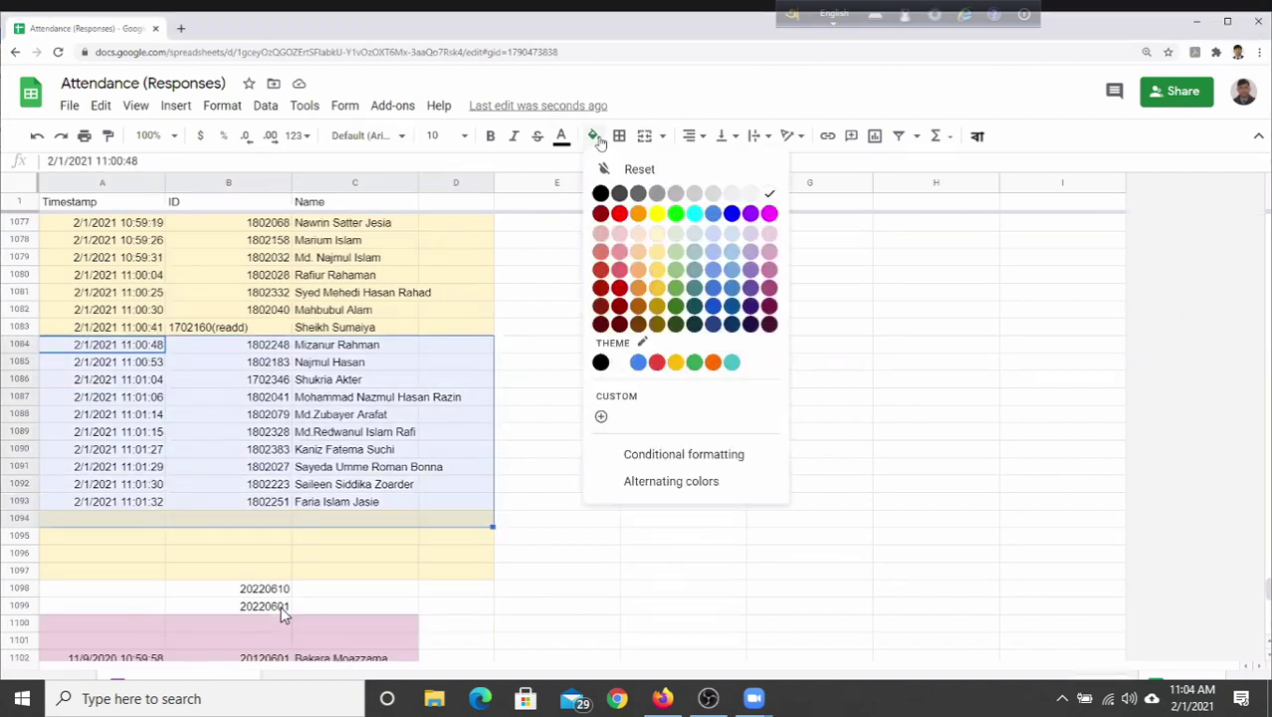
click(657, 233)
click(681, 344)
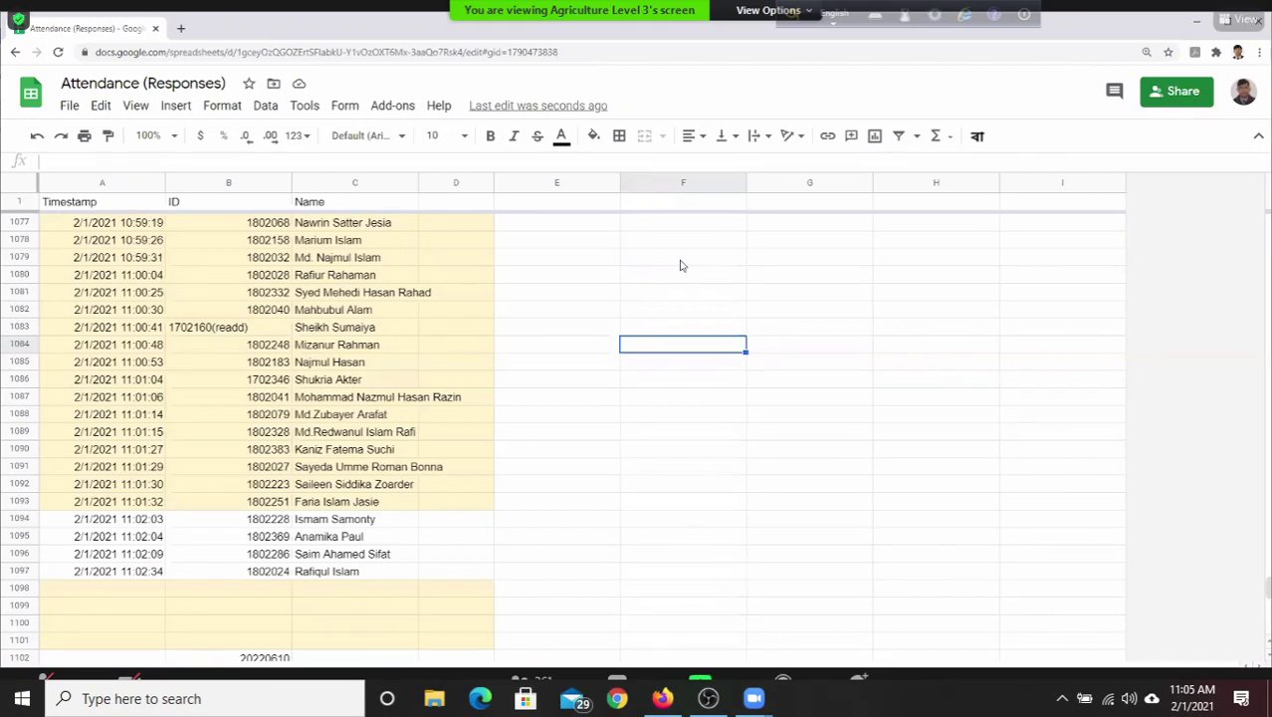
Switch from the shared attendance sheet to the Zoom Meeting window
click(1063, 700)
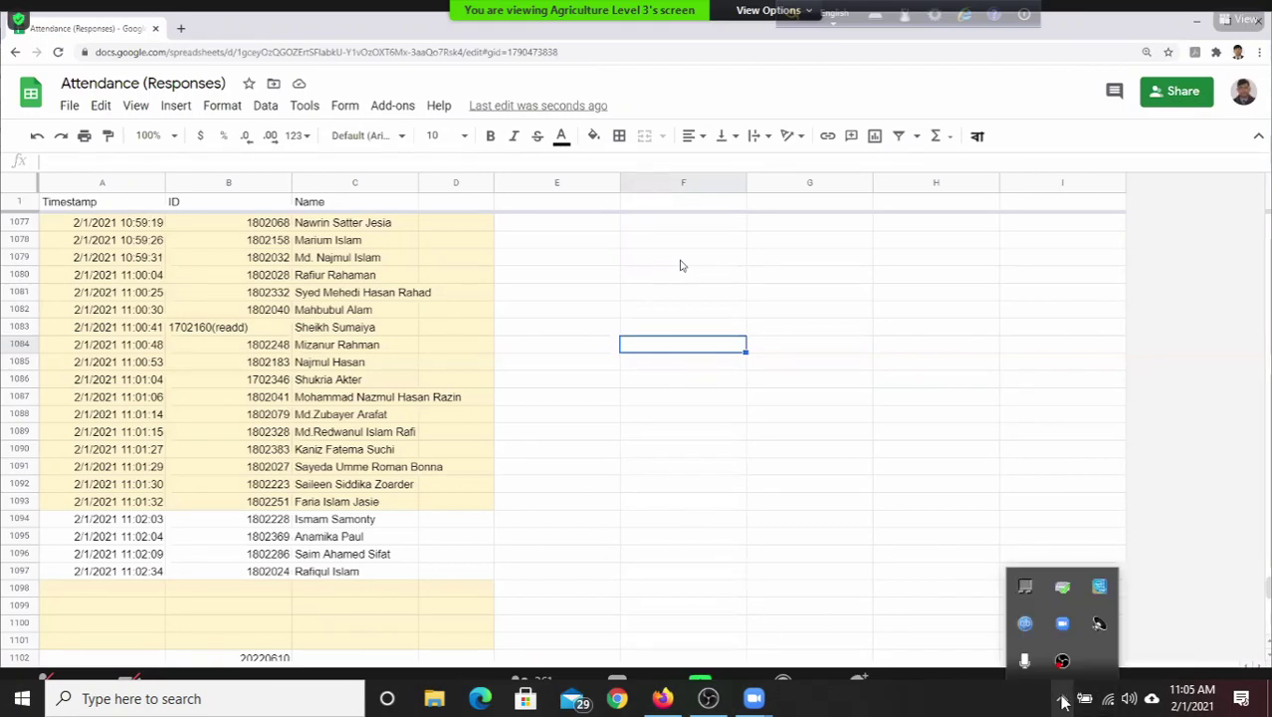
click(946, 713)
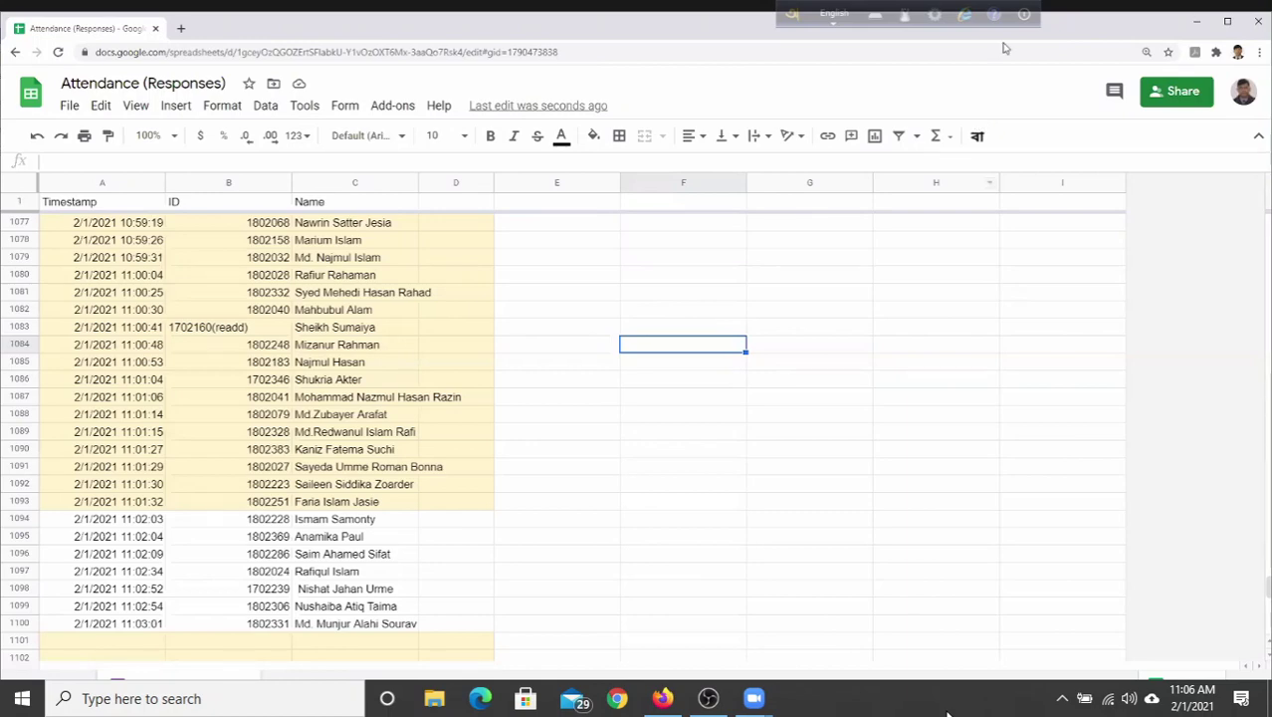
key(alt+Tab)
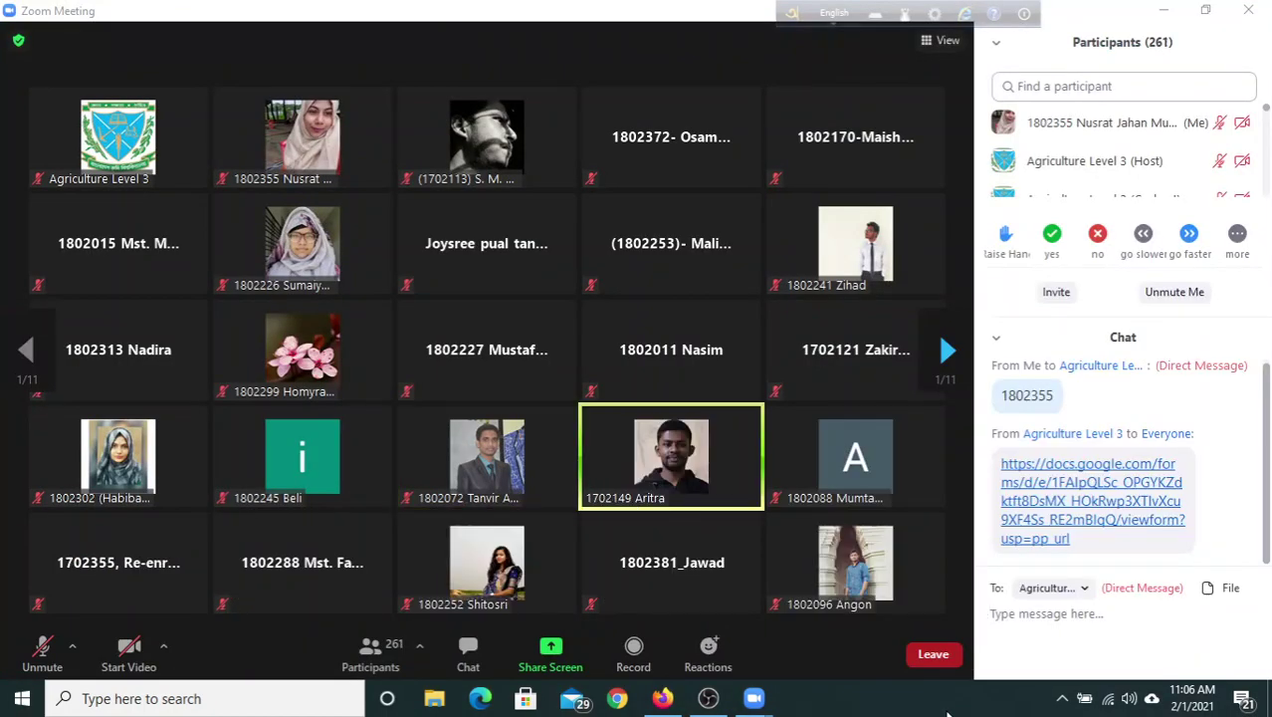